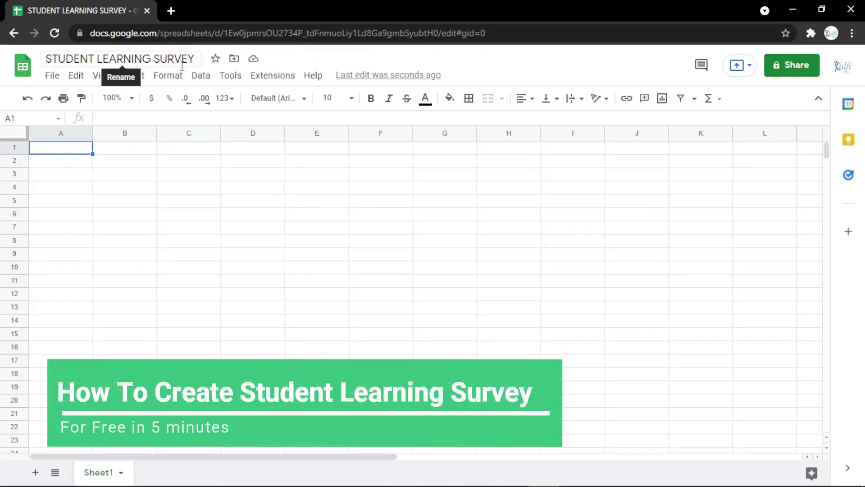
Load the Student Learning Survey template from Kulfi Forms' template search for 'student le' and view its Dashboard
click(270, 81)
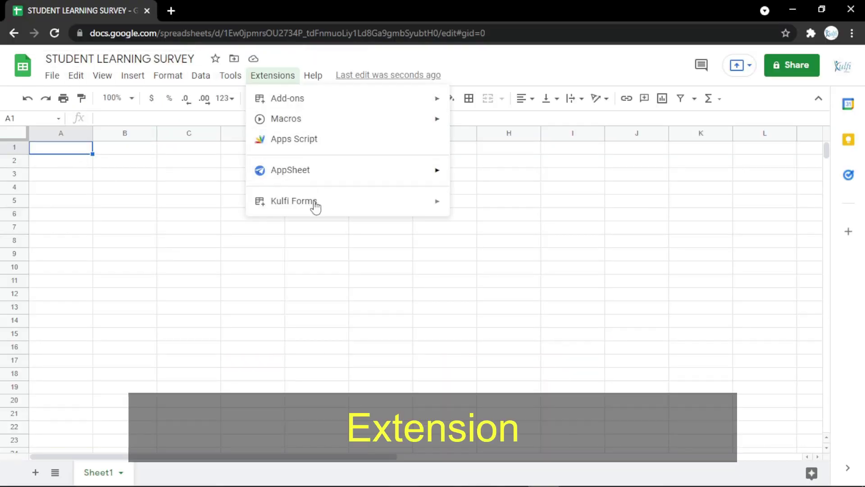
mouse_move(396, 205)
click(470, 204)
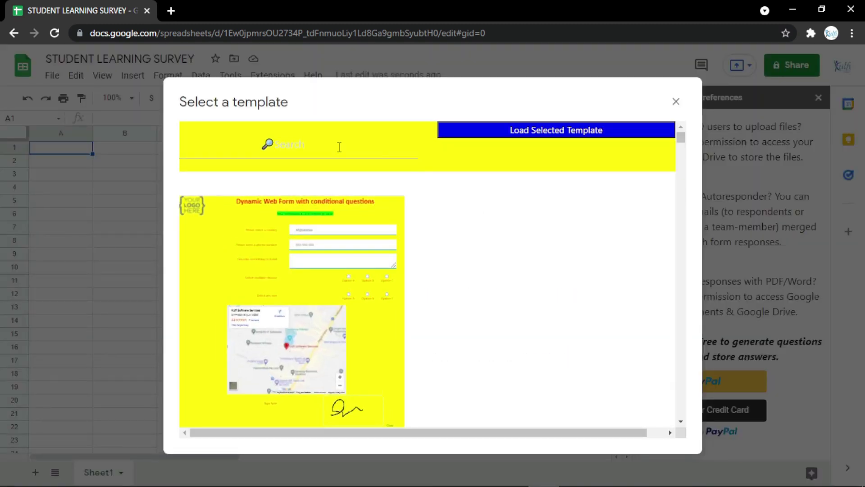
text(student learn)
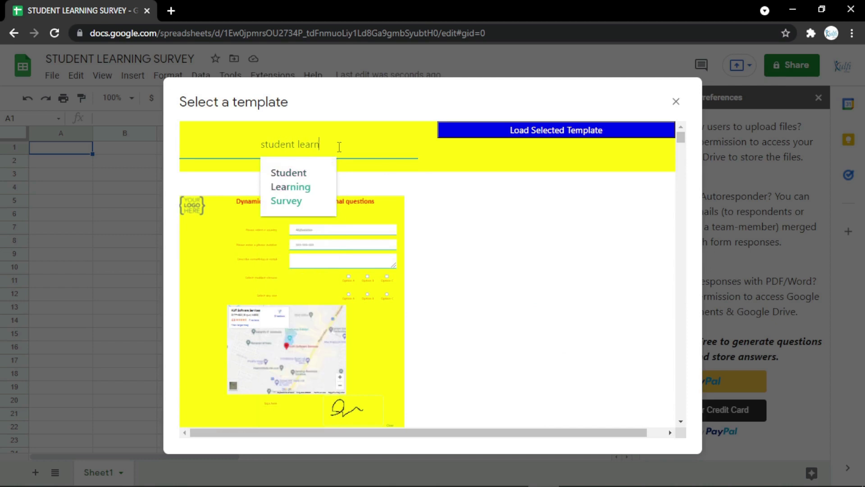
click(286, 200)
click(481, 131)
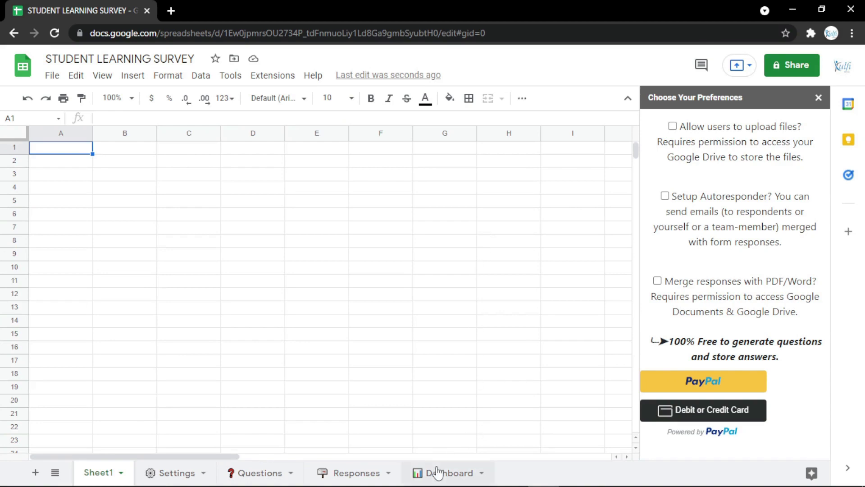
click(437, 472)
Browse the Responses, Questions and Settings sheets, then request the survey's web link via Kulfi Forms
click(349, 472)
click(261, 472)
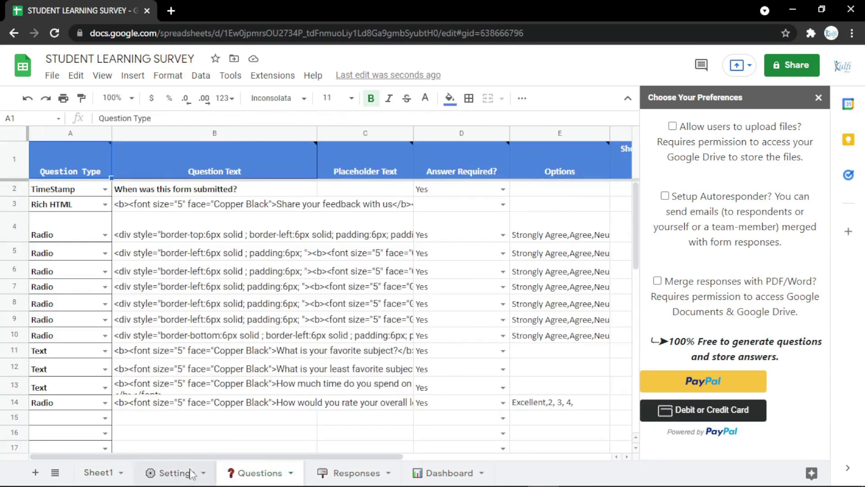
click(191, 473)
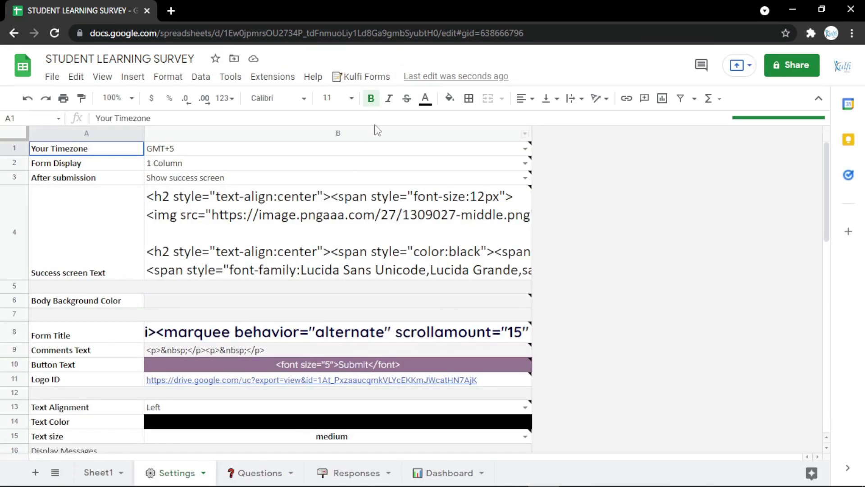
click(374, 77)
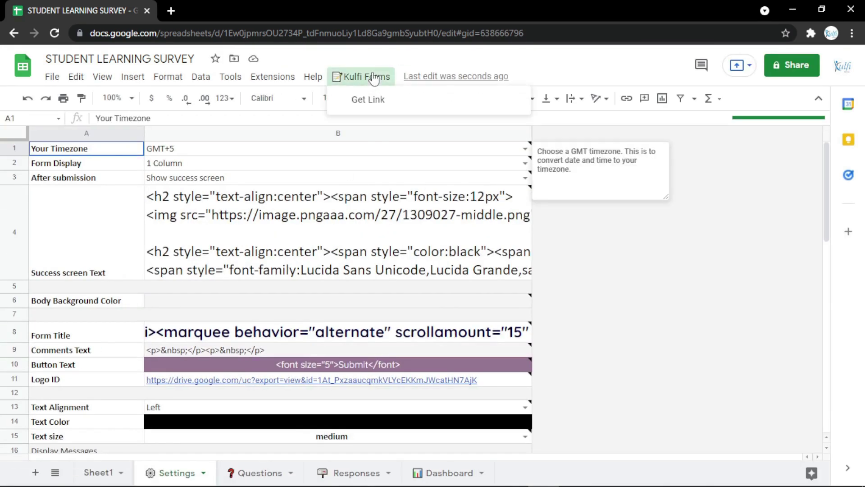
click(374, 99)
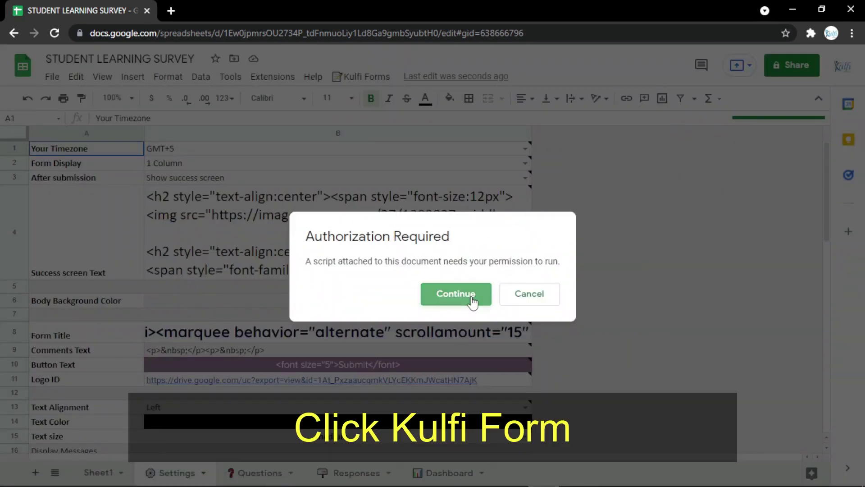
Authorize the Kulfi Forms script with the Google account, proceeding past the unverified-app warning
click(456, 294)
click(334, 254)
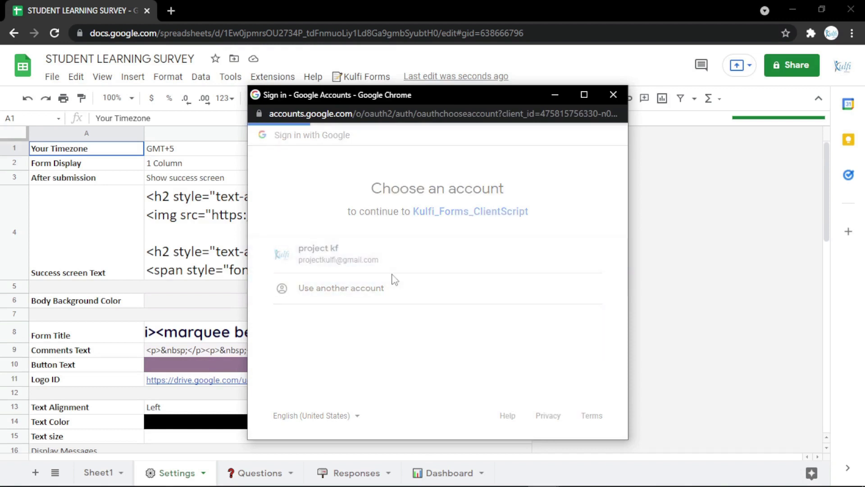
click(288, 340)
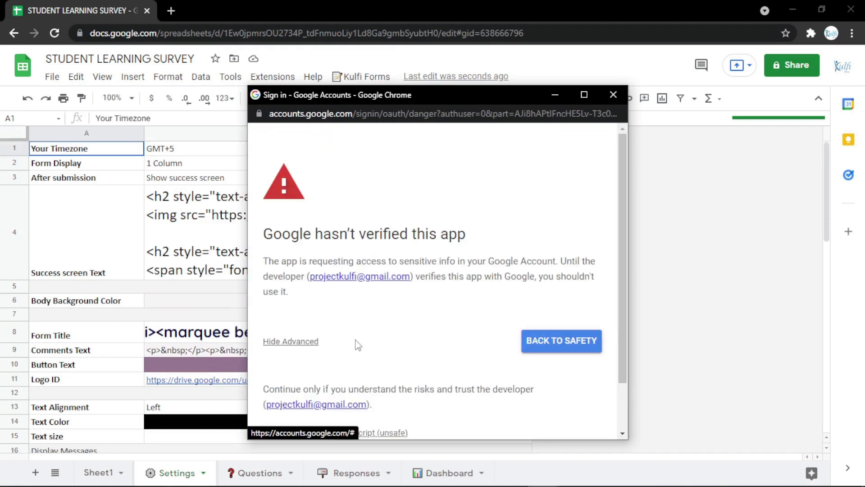
scroll(356, 370, down, 1)
click(518, 361)
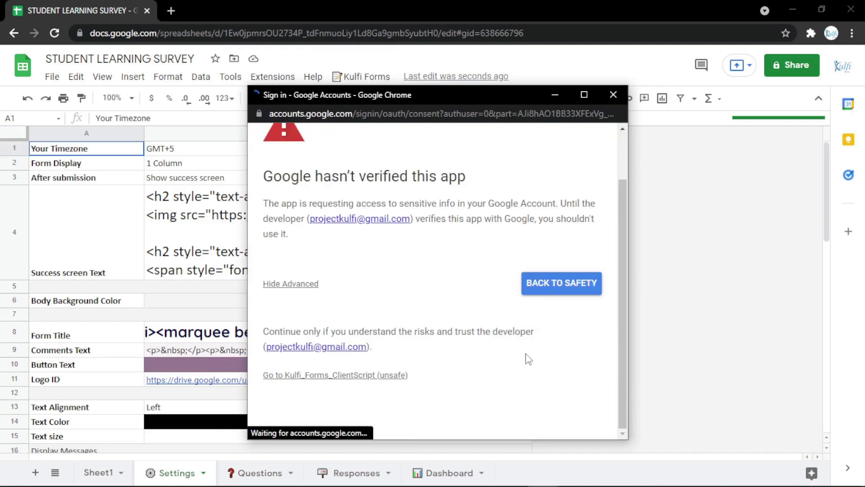
scroll(525, 357, down, 3)
click(533, 360)
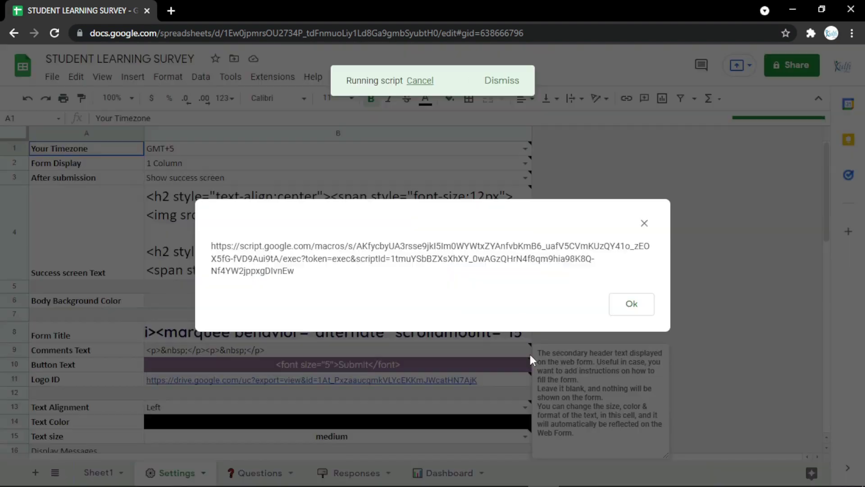
Open the copied form link in a new tab, scroll the survey, then close the link dialog
drag(519, 323, 209, 225)
key(ctrl+c)
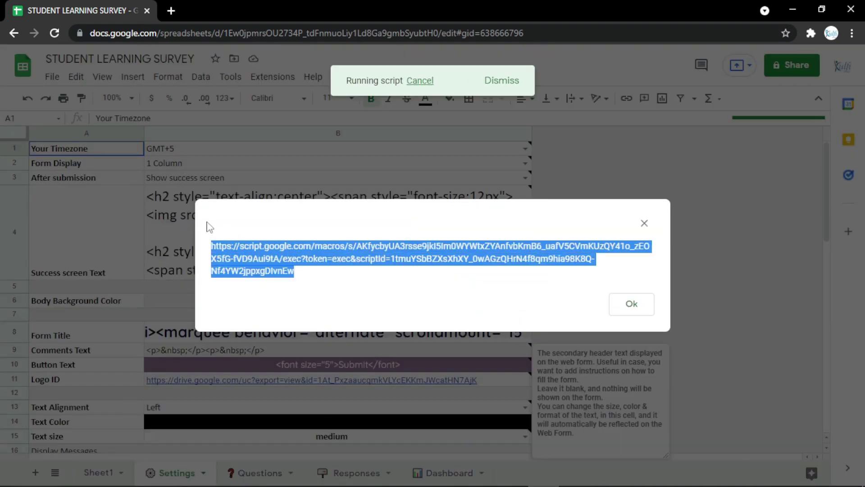
click(171, 11)
key(ctrl+v)
key(Return)
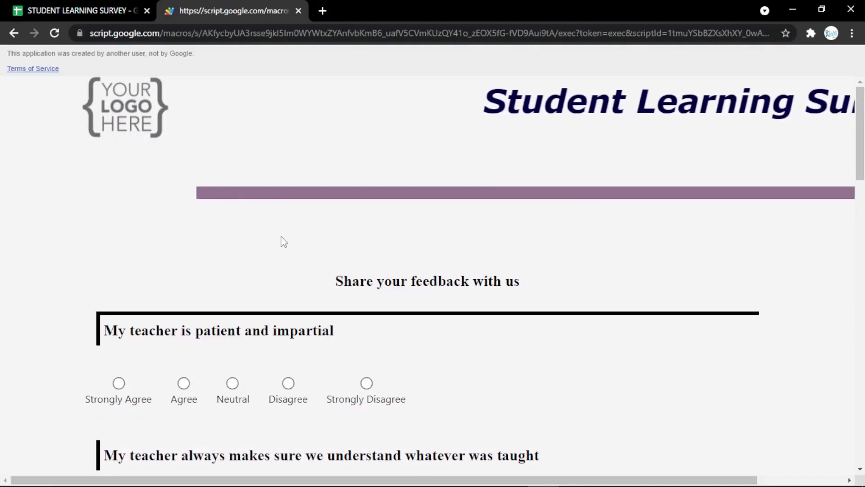
scroll(284, 243, down, 9)
scroll(289, 247, down, 8)
scroll(285, 245, up, 15)
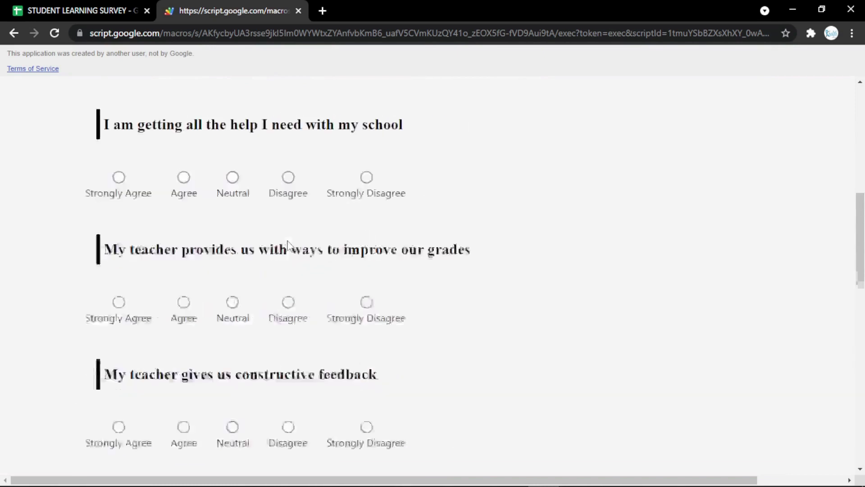
click(131, 8)
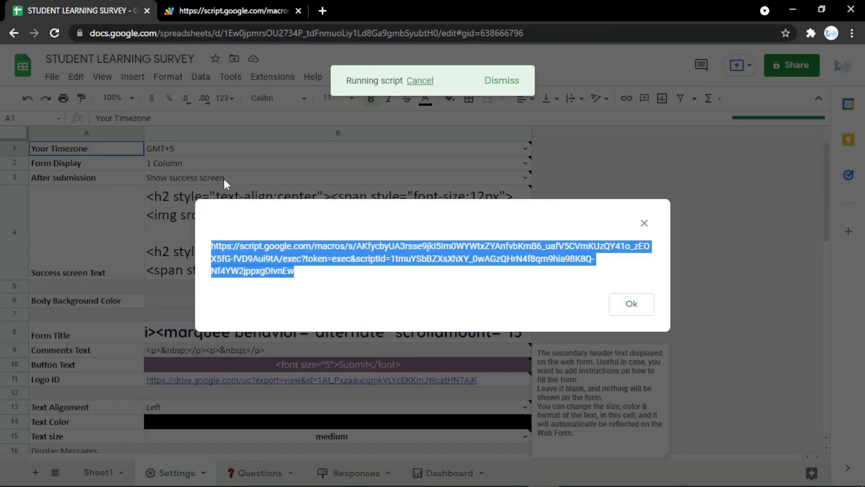
click(633, 304)
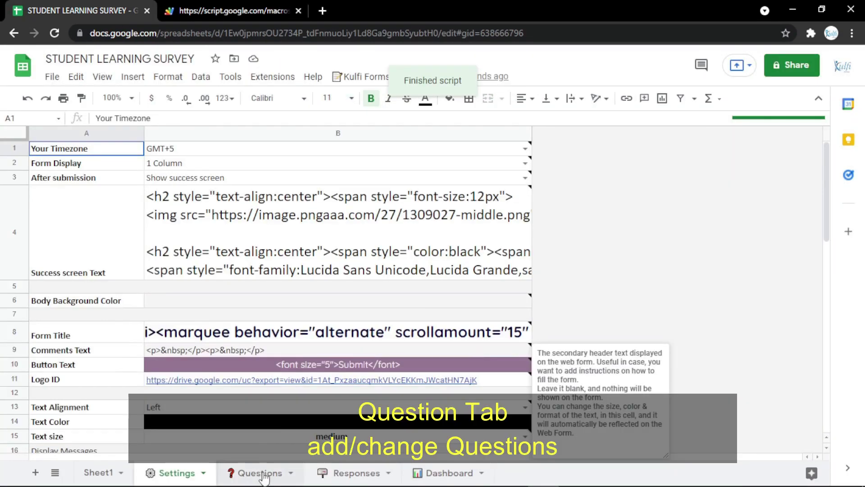
Insert a new row 4 above the first statement in Questions and set A4 to Text
click(260, 472)
right_click(21, 228)
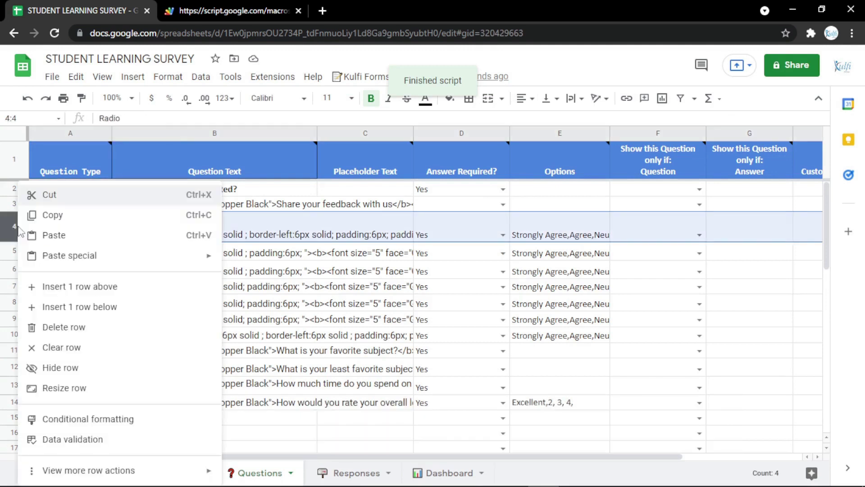
click(76, 286)
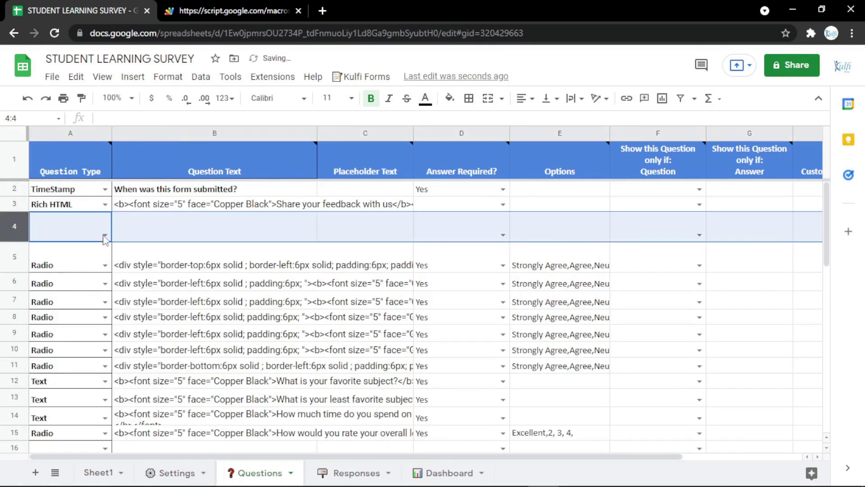
click(105, 235)
click(57, 282)
Copy B5's markup into B4, strip the div styling, relabel it 'Name', and reload the form
click(157, 265)
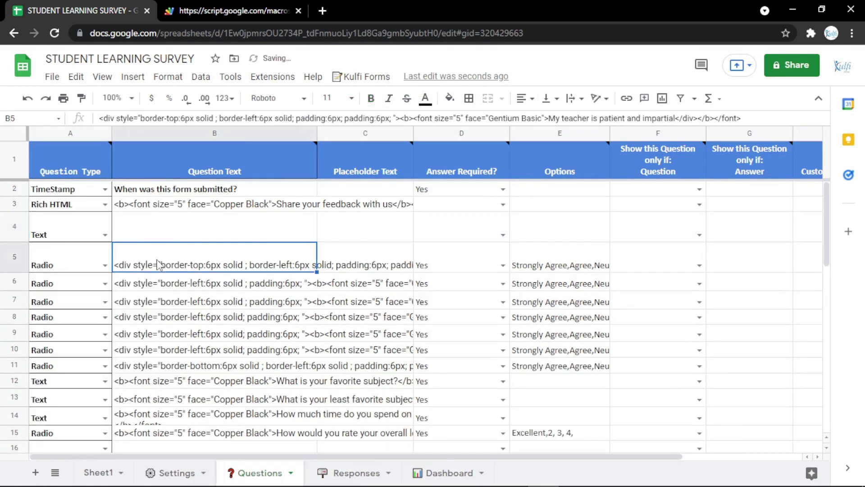
click(168, 234)
text(<div style="border-top:6px solid ; border-left:6px solid; padding:6px; padding:6px; "><b><font size="5" face="Gentium Basic">My teacher is patient and impartial</div></b></font>)
double_click(170, 229)
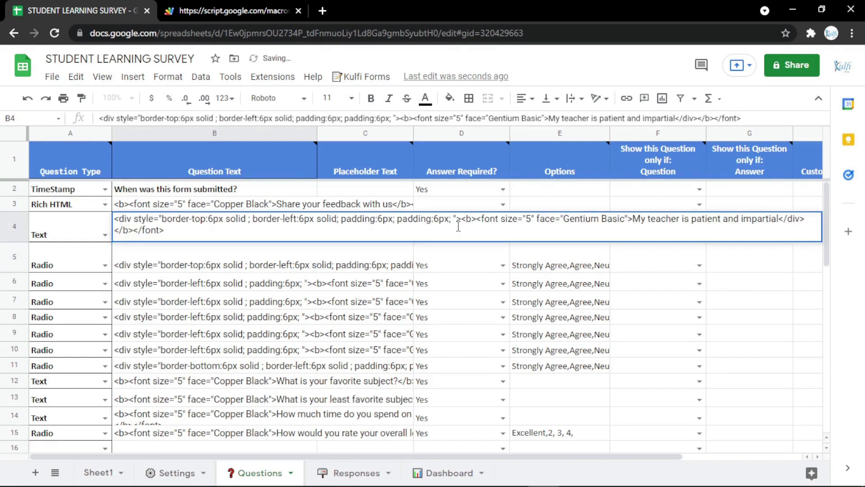
drag(266, 224, 107, 224)
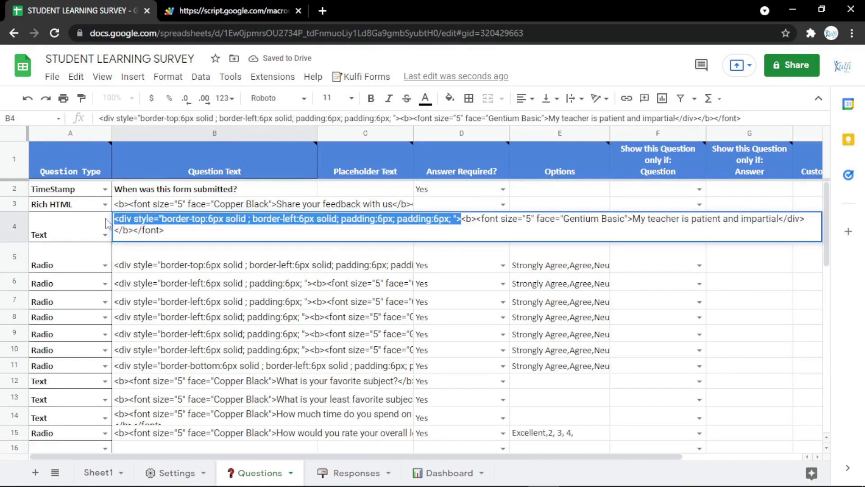
key(BackSpace)
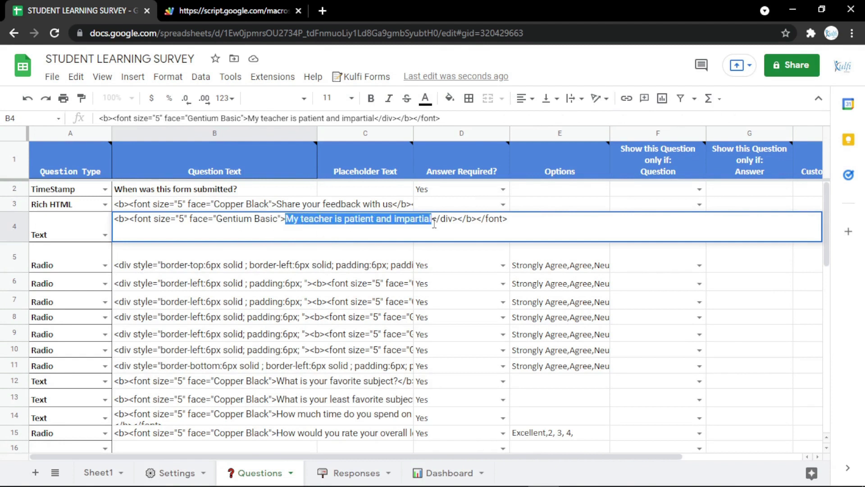
text(Nam)
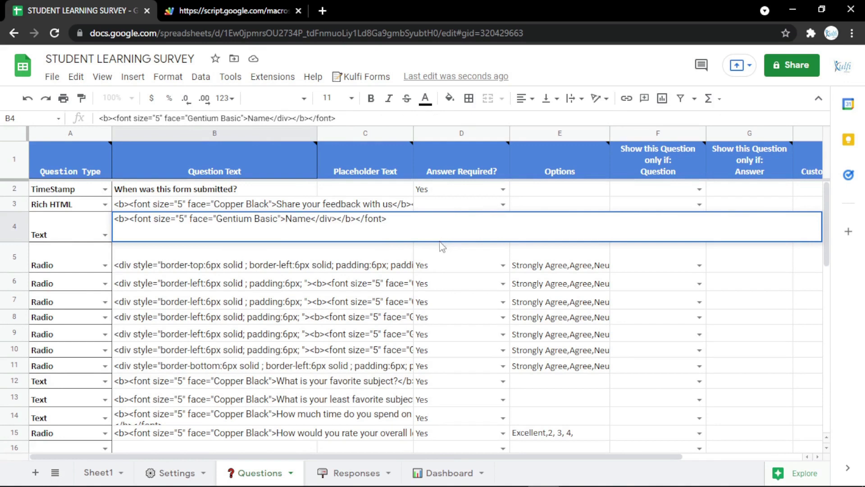
click(419, 288)
click(251, 7)
key(F5)
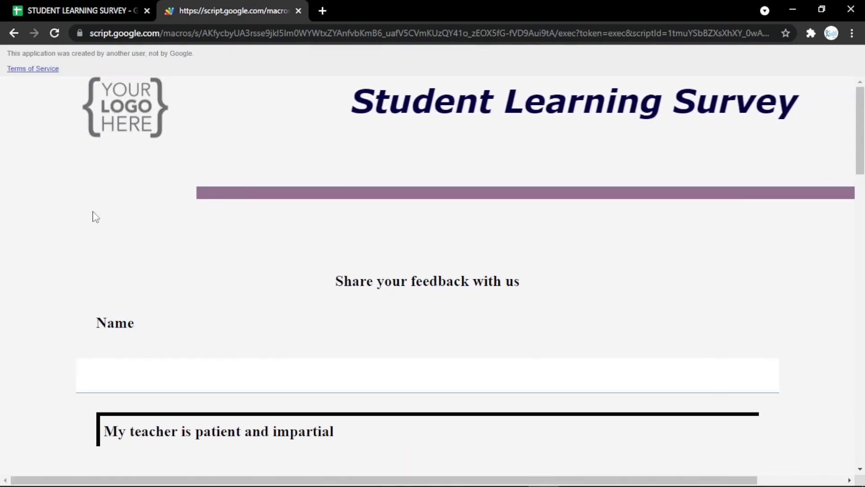
Make row 4 an Email question labelled Email and preview it on the reloaded form
click(77, 6)
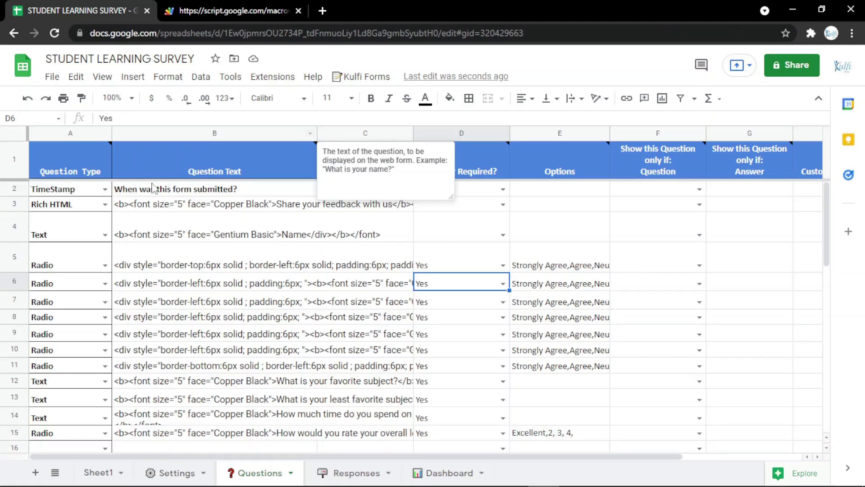
click(106, 234)
click(54, 302)
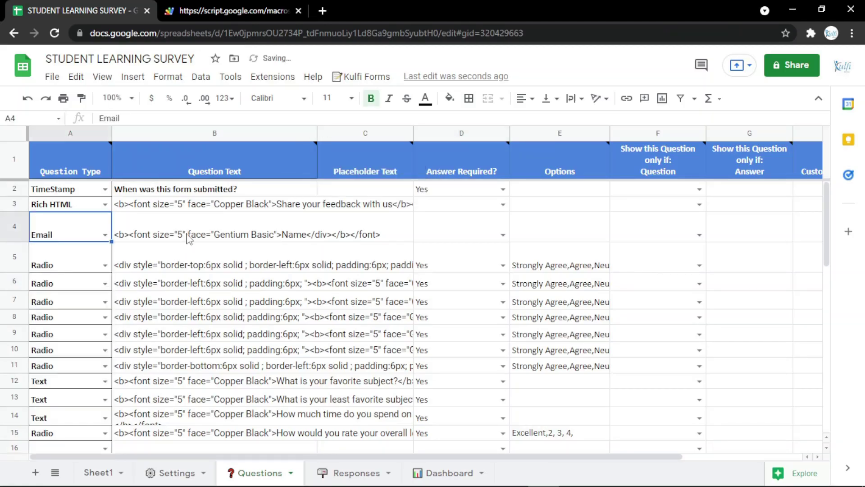
double_click(270, 235)
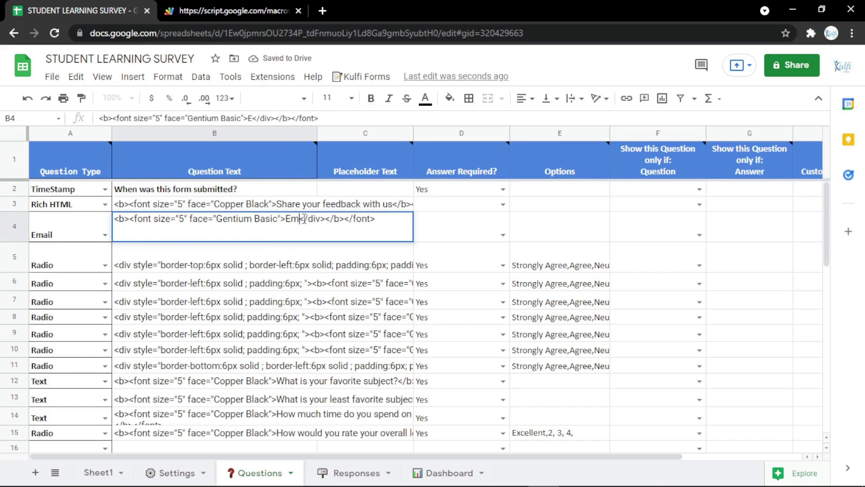
text(l)
key(Return)
click(234, 10)
key(F5)
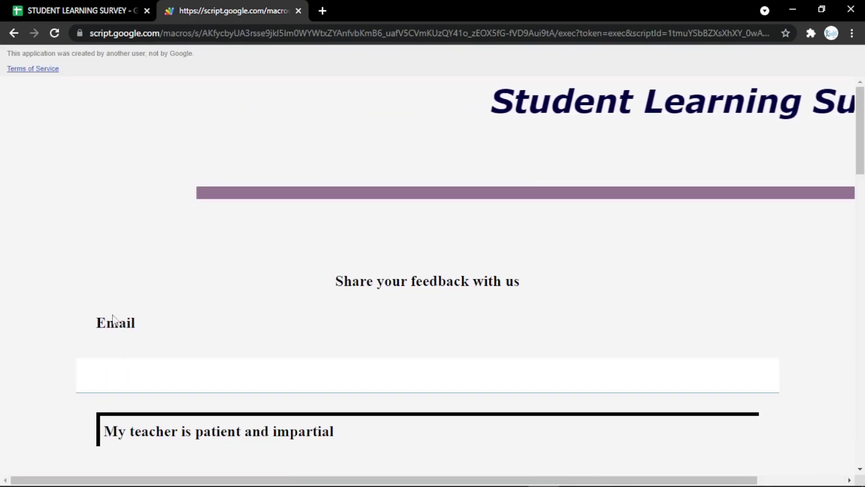
Change row 4 to a PhoneNumber question labelled Phone Number and preview it
click(130, 9)
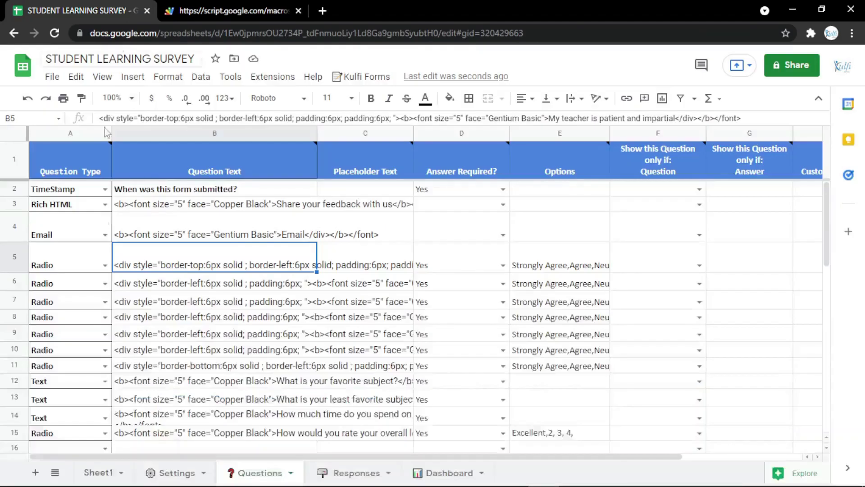
click(106, 235)
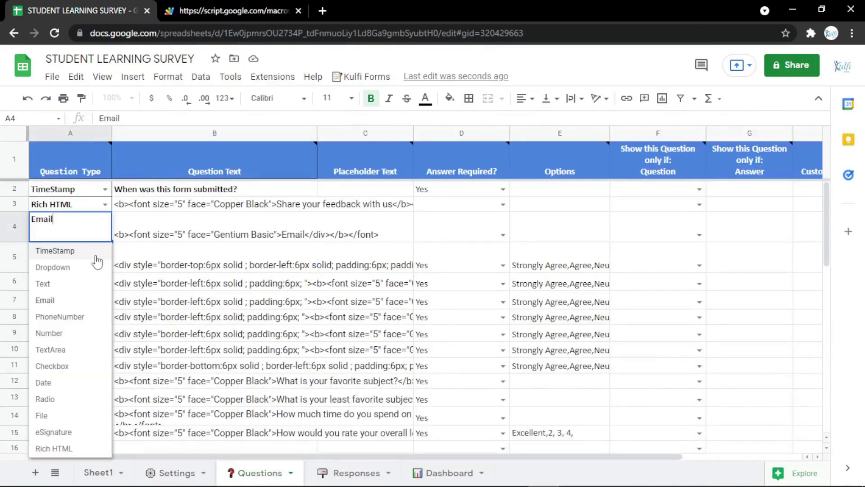
click(58, 317)
double_click(251, 238)
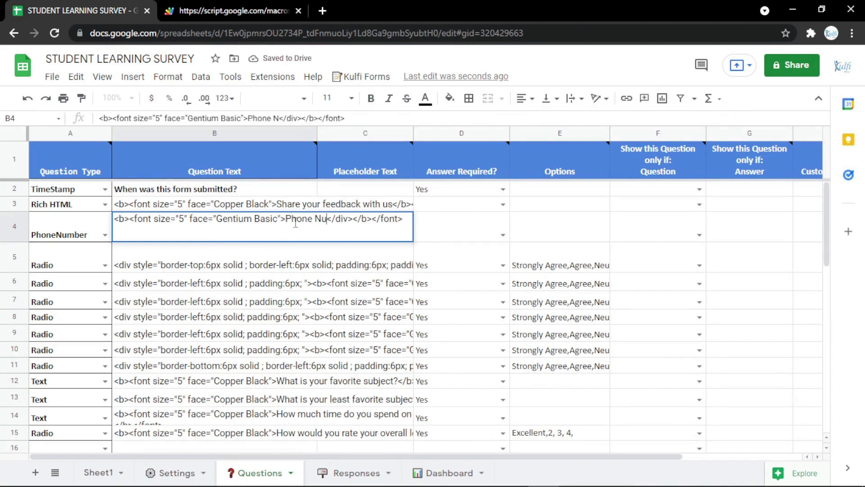
text(er)
key(Return)
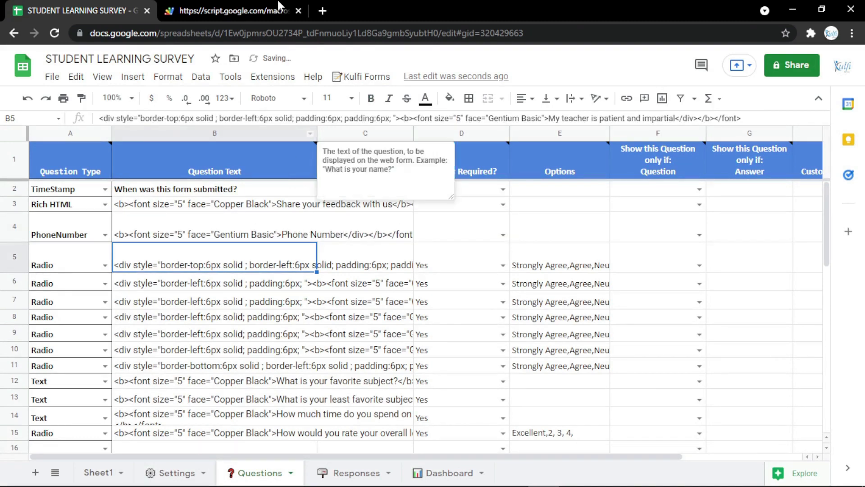
key(ctrl+Tab)
key(F5)
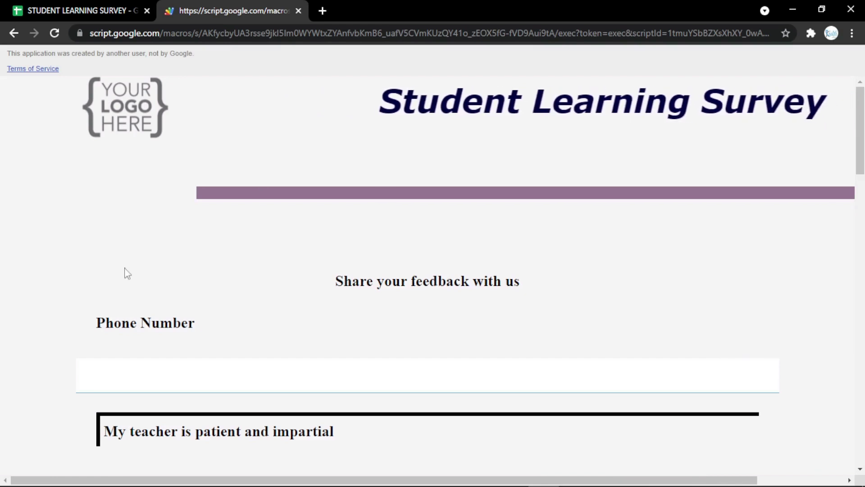
Change row 4 to a Date question labelled Date and try its calendar picker on the form
click(67, 6)
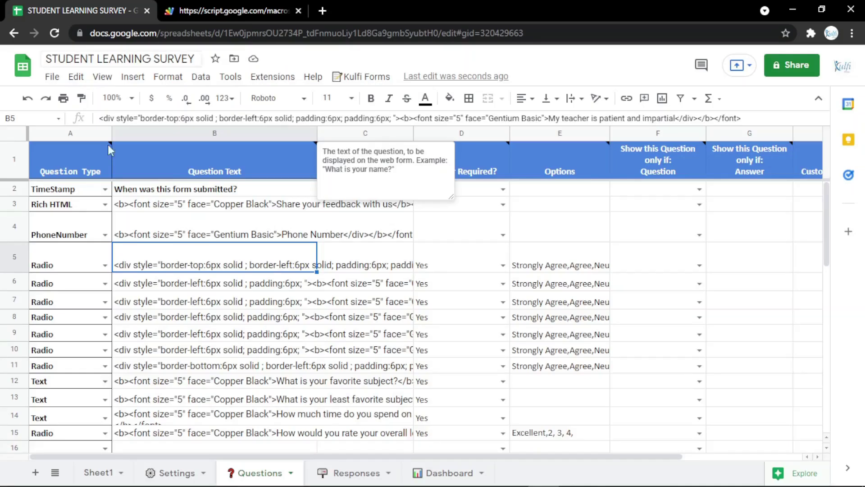
click(103, 233)
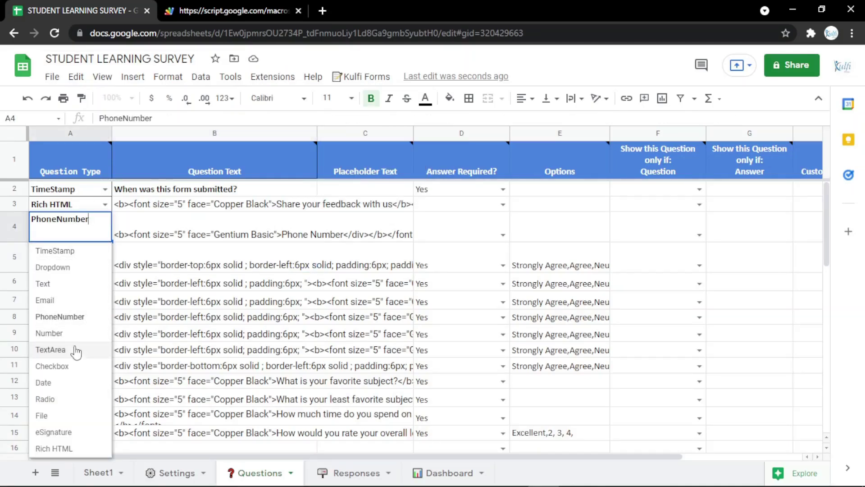
click(59, 384)
double_click(242, 232)
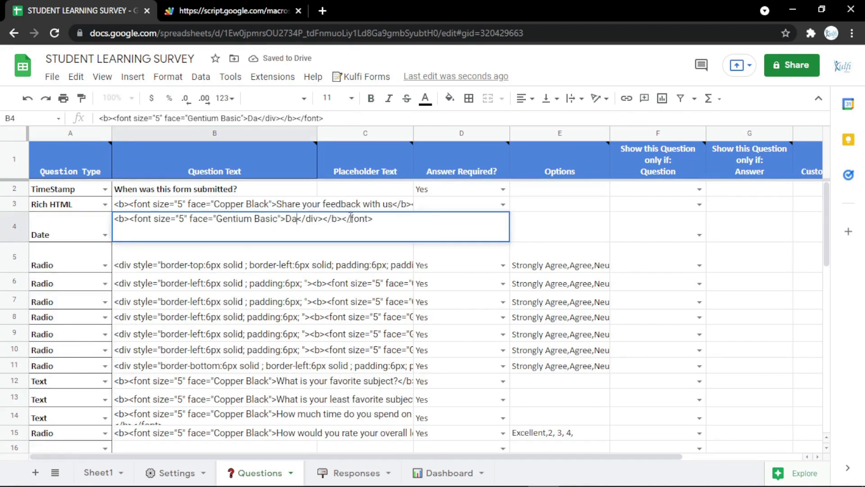
key(Return)
click(202, 11)
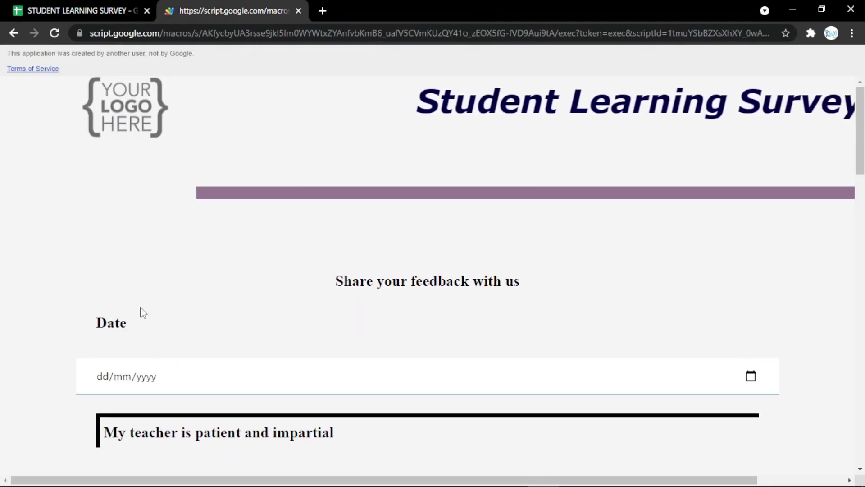
click(751, 375)
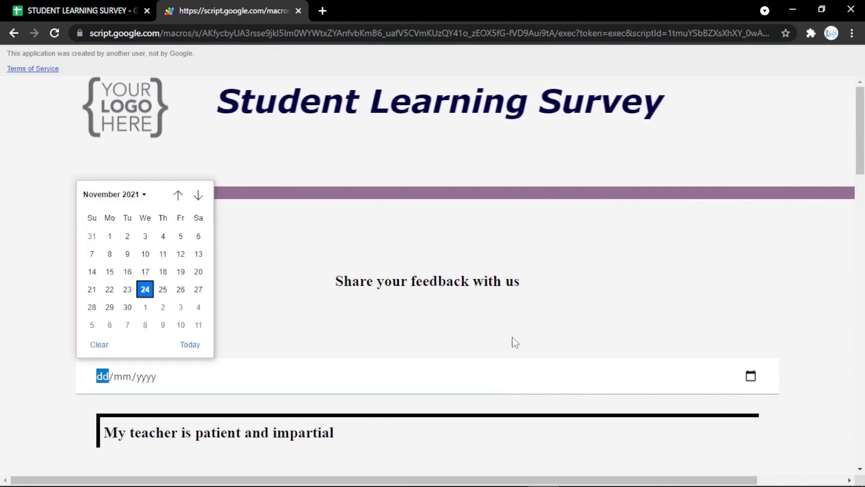
click(67, 7)
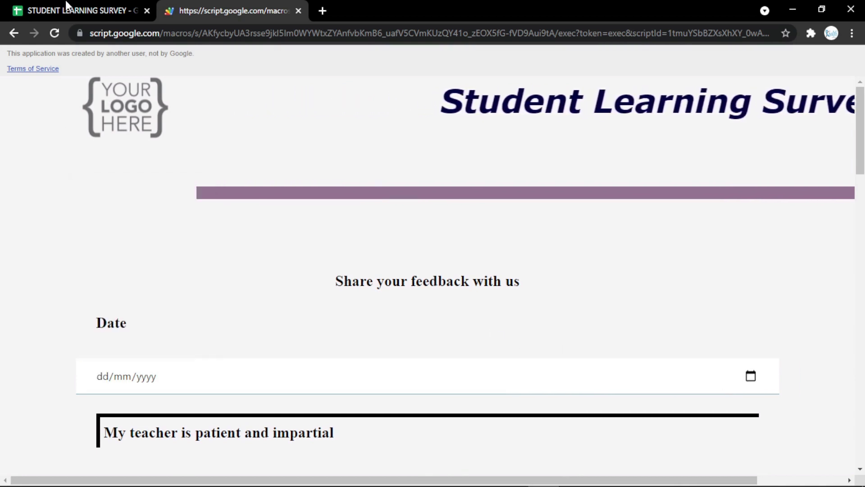
Make row 4 a Radio question 'Gender' with options 'Male, Female' and try both choices on the form
click(110, 237)
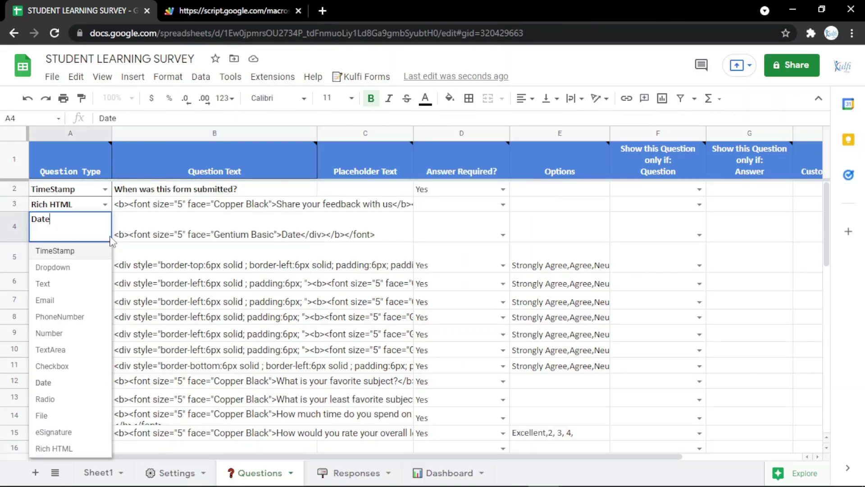
click(64, 397)
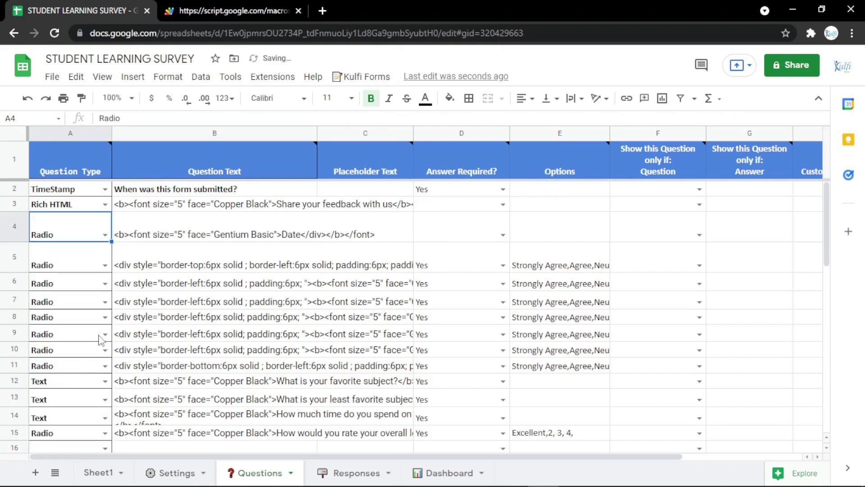
double_click(175, 231)
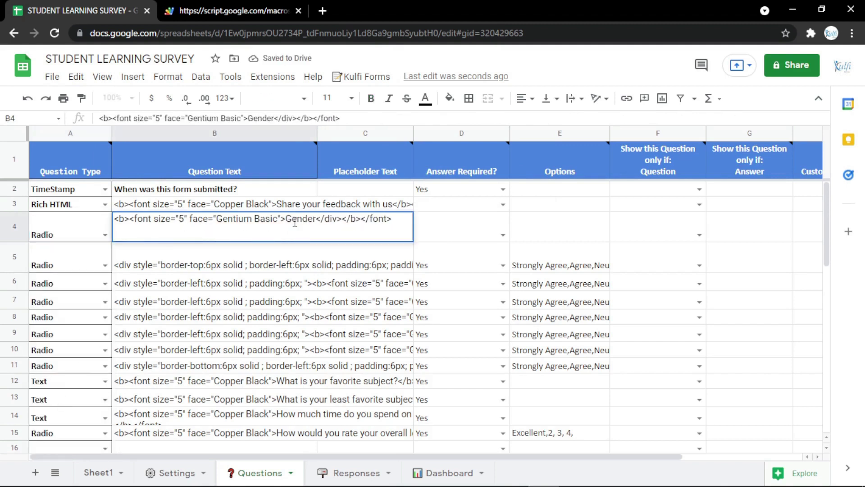
click(532, 232)
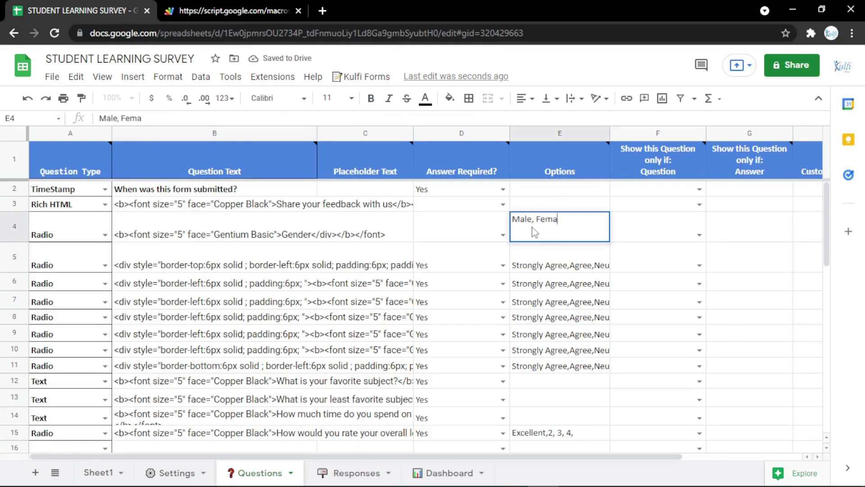
key(Return)
click(288, 6)
key(F5)
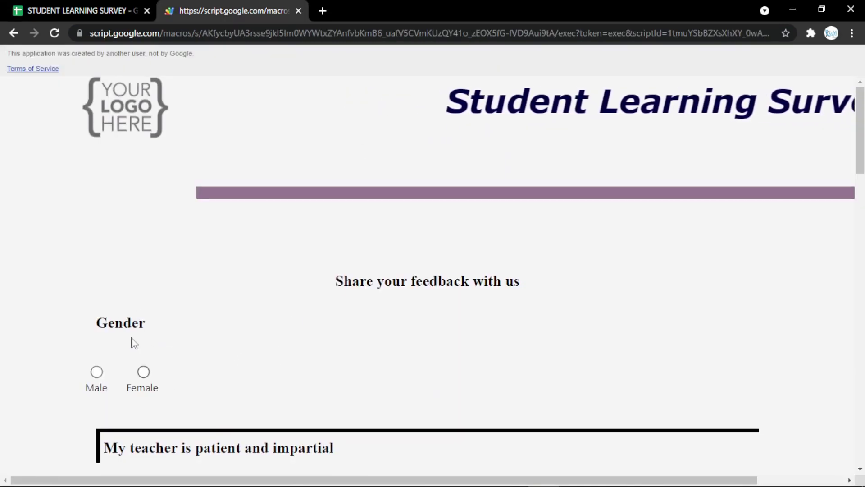
click(96, 371)
click(143, 373)
click(96, 371)
Delete the Gender row and confirm the reloaded form opens with the teacher statement
click(108, 6)
click(12, 234)
right_click(11, 234)
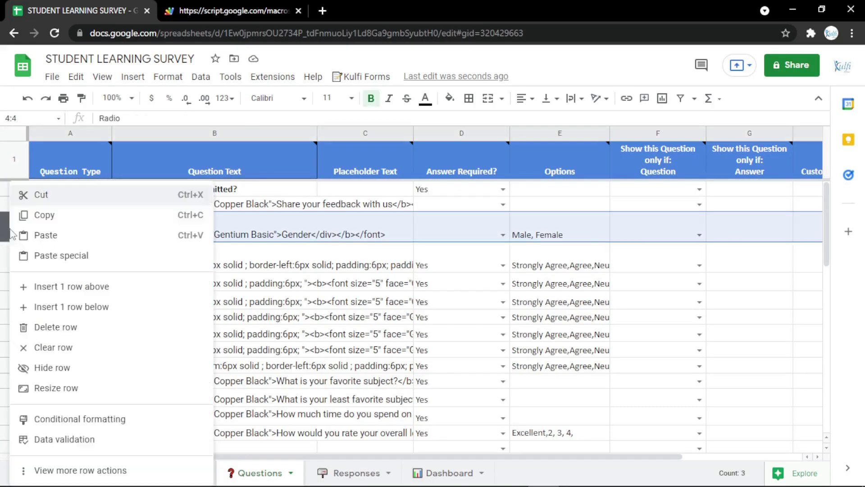
click(68, 330)
click(247, 6)
key(F5)
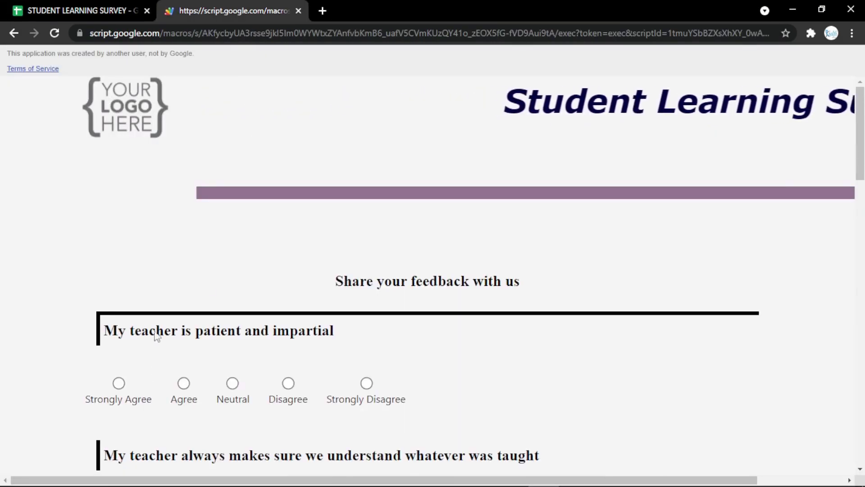
click(93, 7)
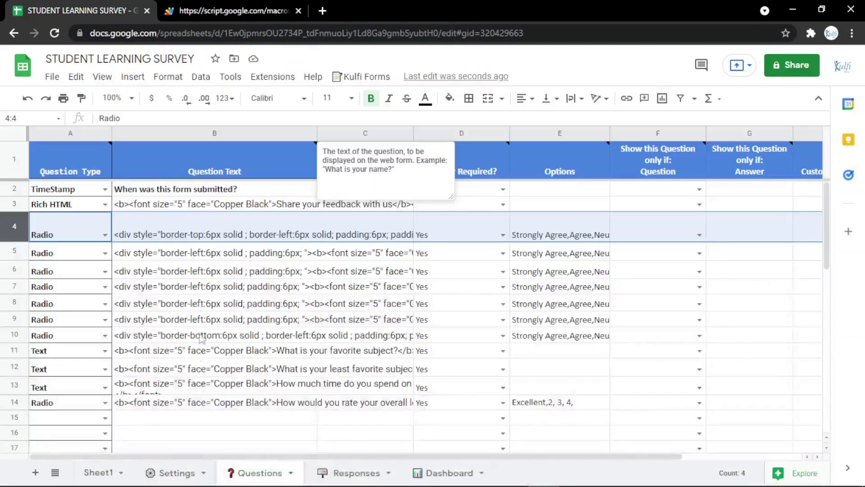
click(177, 472)
Fill the Body Background Color cell light yellow and check the form's new background
click(241, 305)
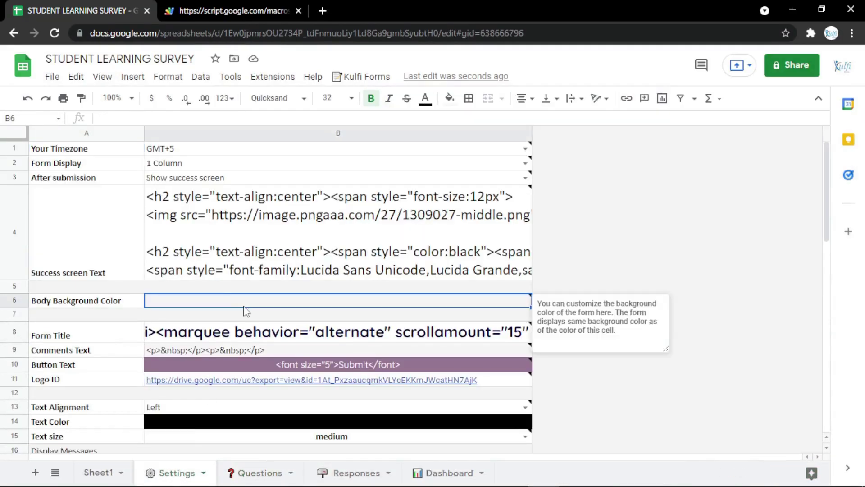
click(449, 98)
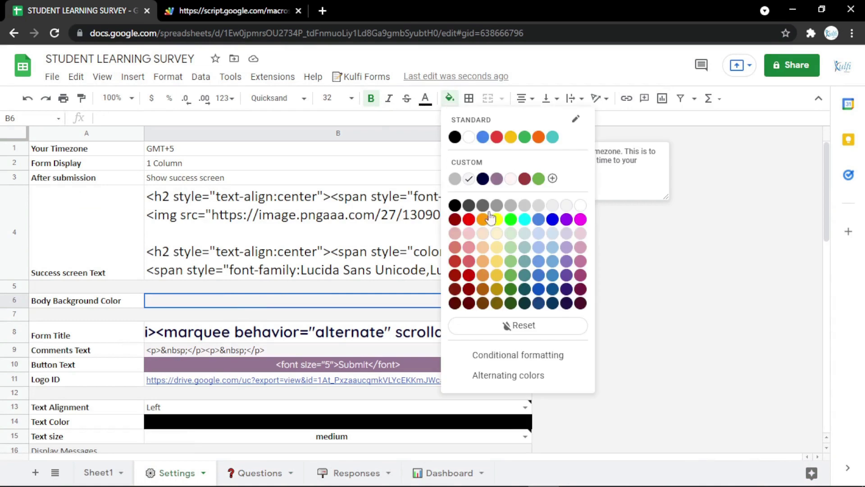
click(497, 234)
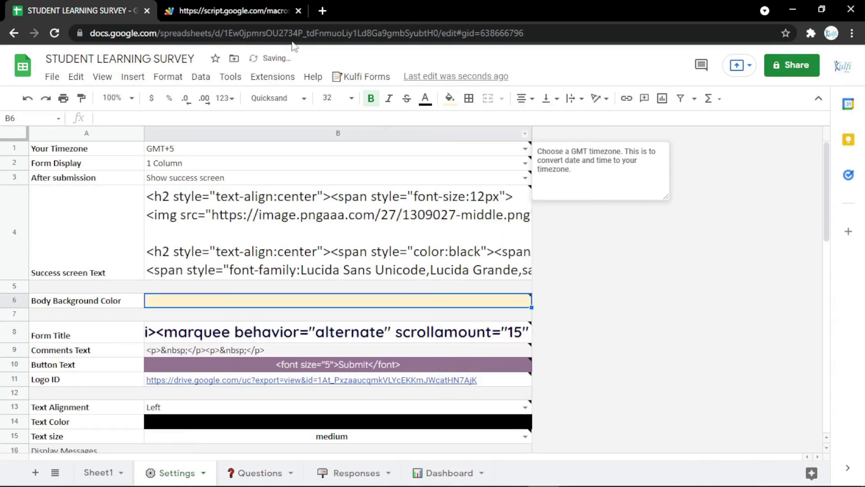
click(233, 10)
key(F5)
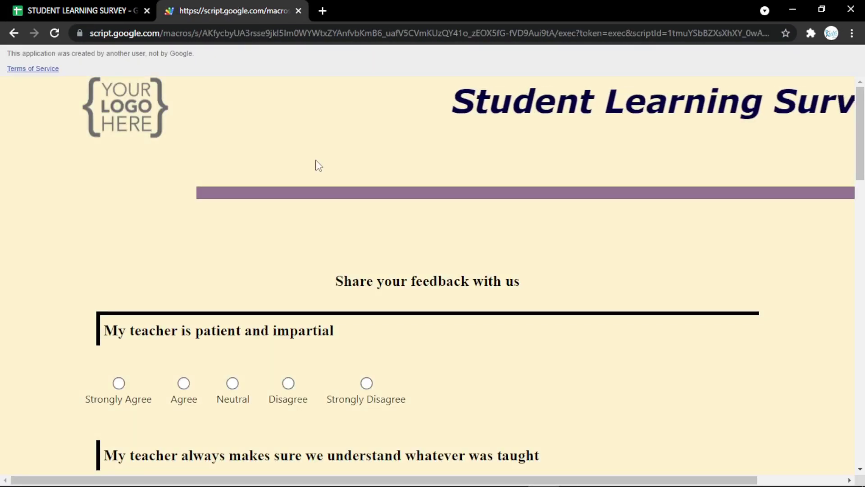
scroll(320, 171, down, 10)
scroll(336, 224, up, 10)
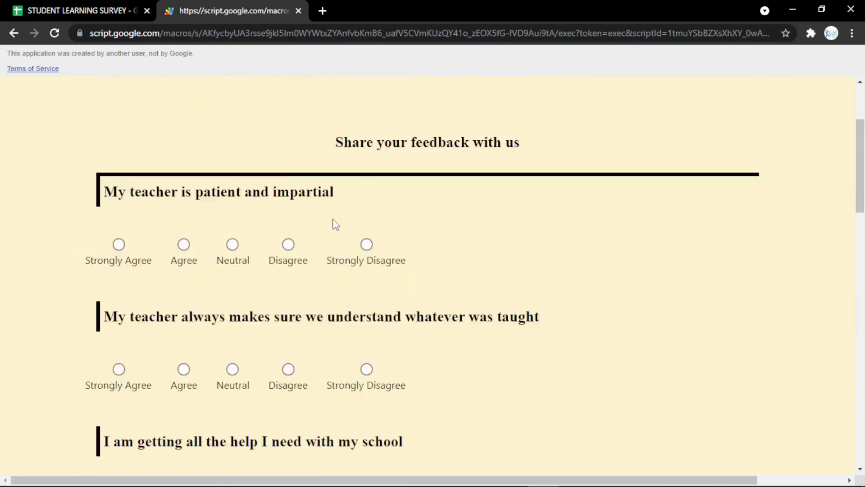
Fill the Button Text cell B10 magenta and check the Submit button on the live form
click(85, 10)
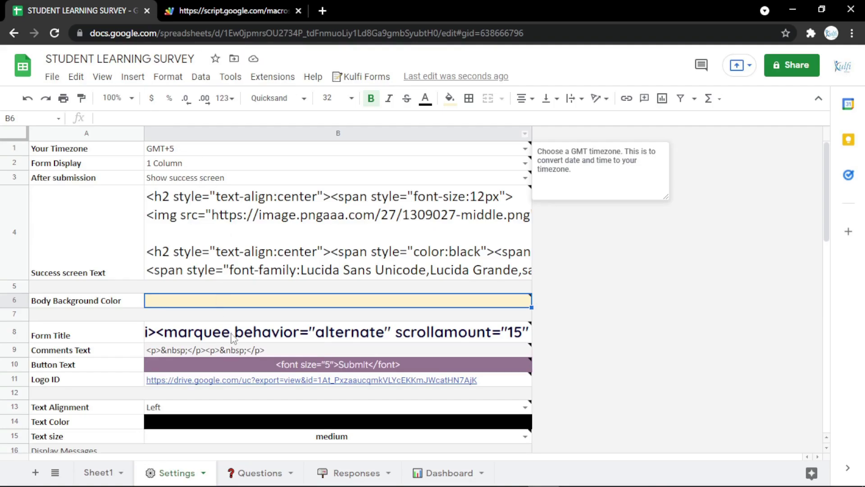
click(250, 369)
click(449, 99)
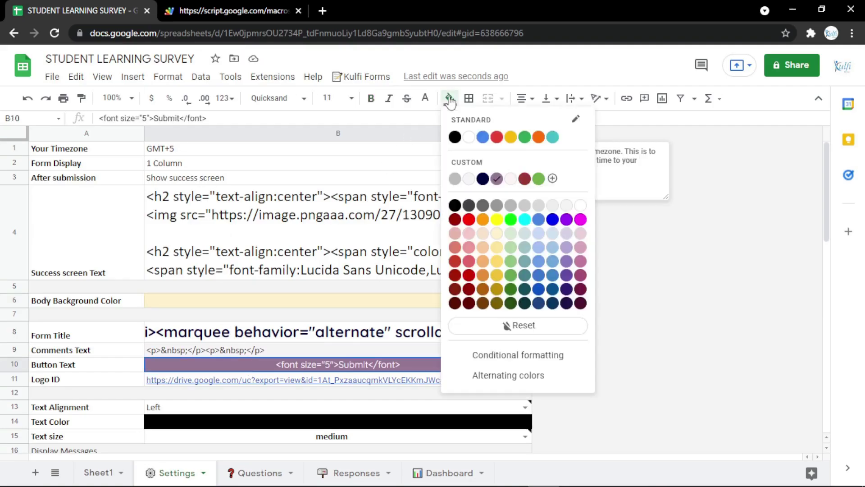
click(581, 220)
click(193, 5)
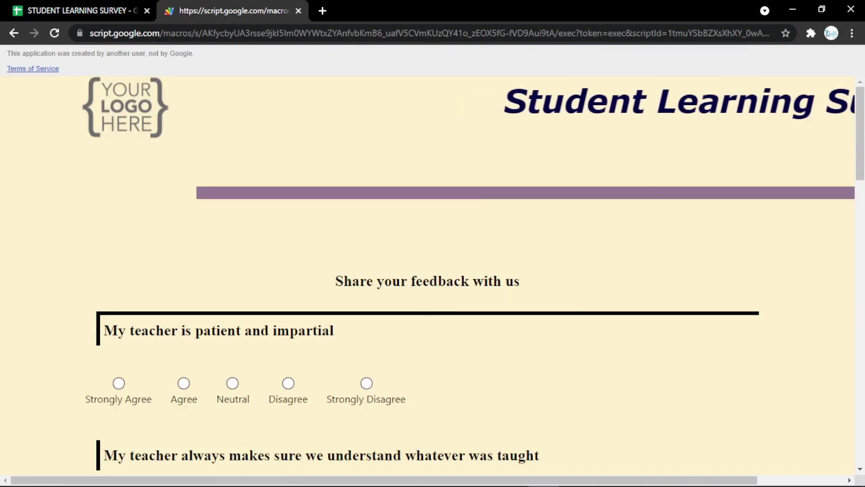
scroll(419, 410, down, 20)
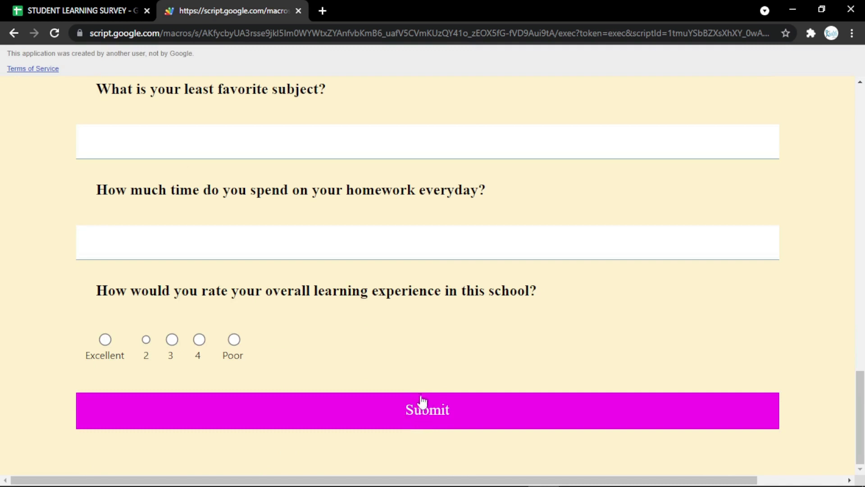
click(125, 5)
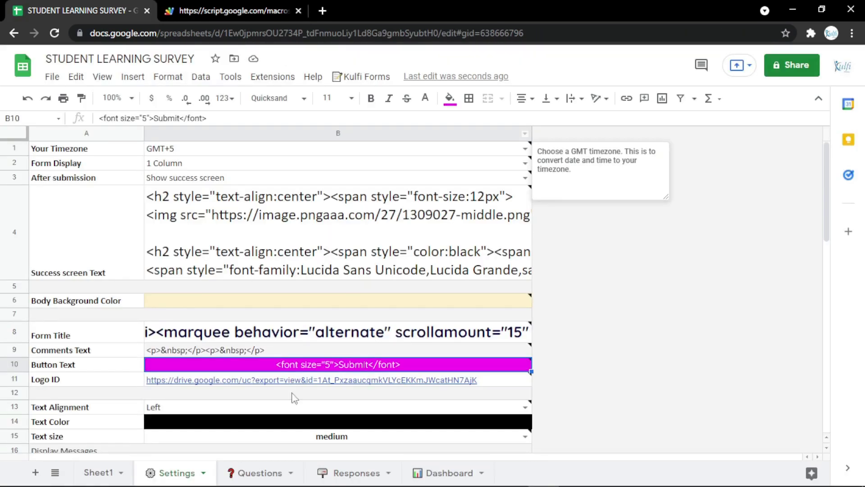
click(324, 389)
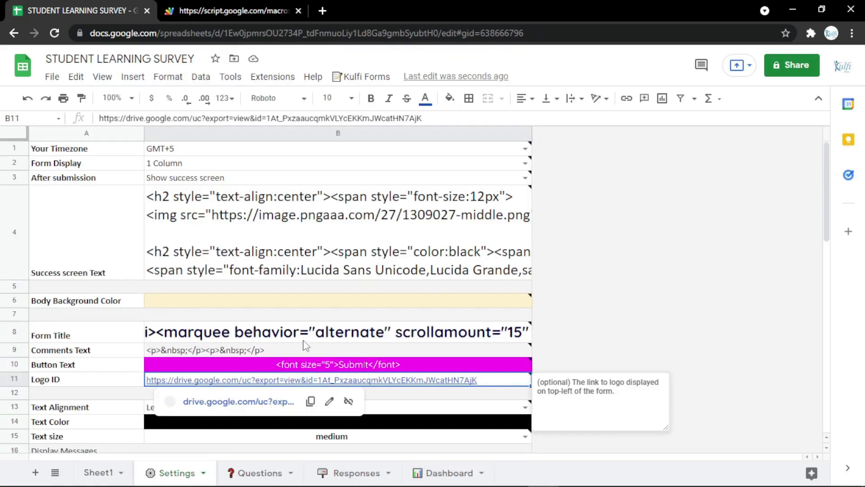
Set the Logo ID to the YOUR LOGO HERE image address and reload the form to show it
click(322, 10)
key(ctrl+v)
key(Return)
click(107, 34)
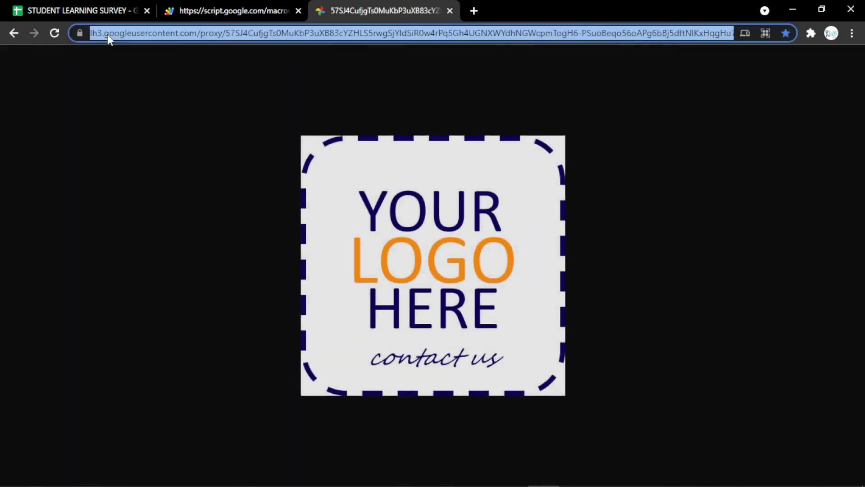
click(97, 7)
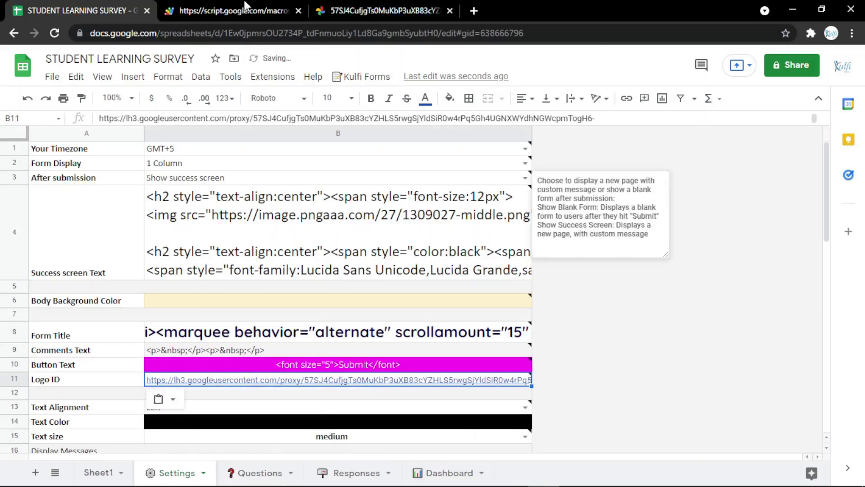
click(235, 10)
key(F5)
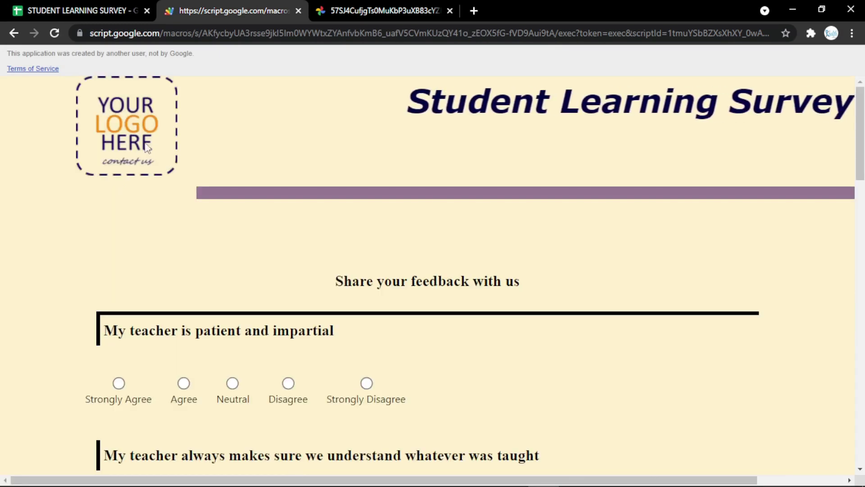
click(91, 7)
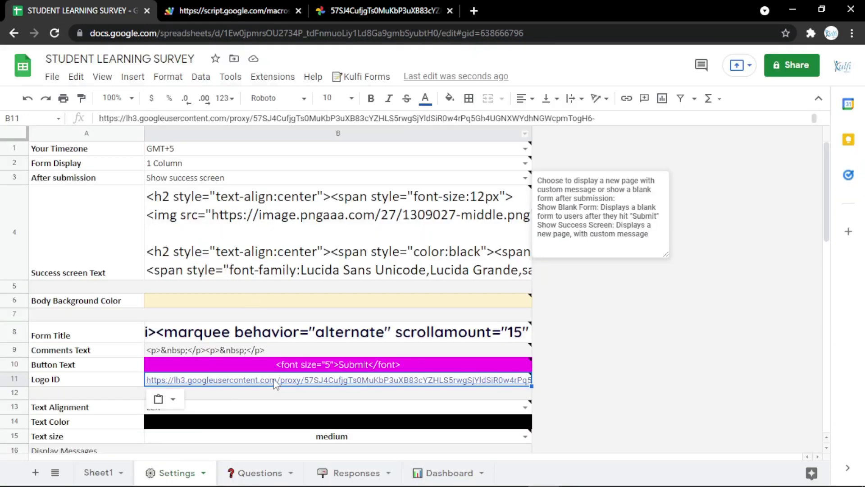
Fill the Text Color cell B14 magenta and check the form's magenta question text
click(300, 417)
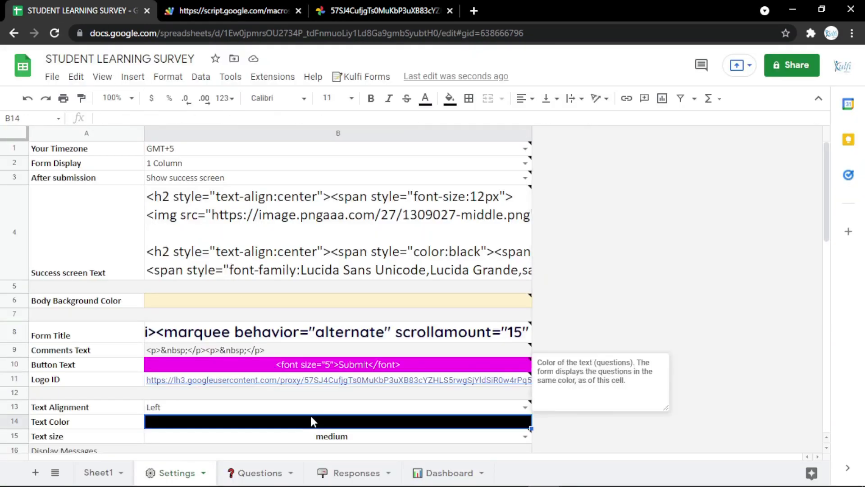
click(449, 98)
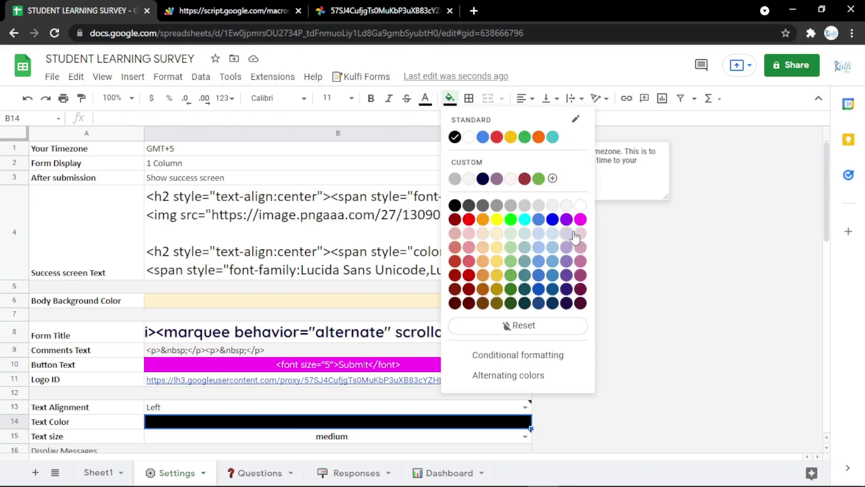
click(580, 219)
double_click(579, 219)
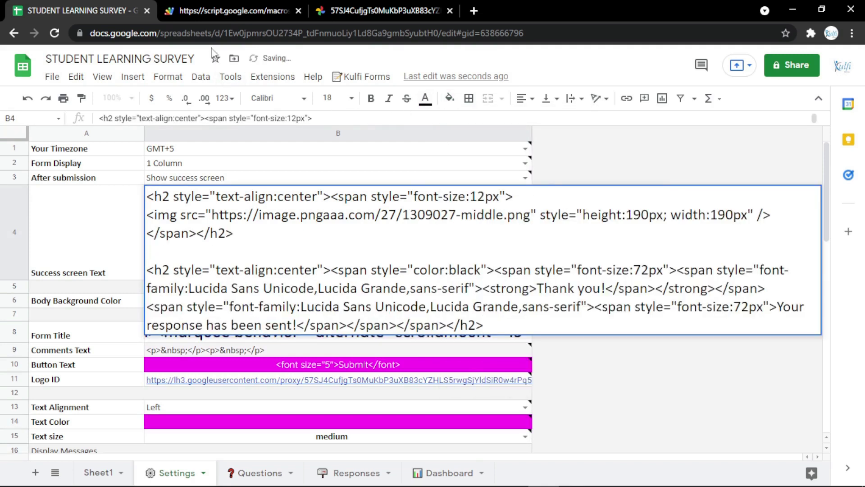
click(232, 10)
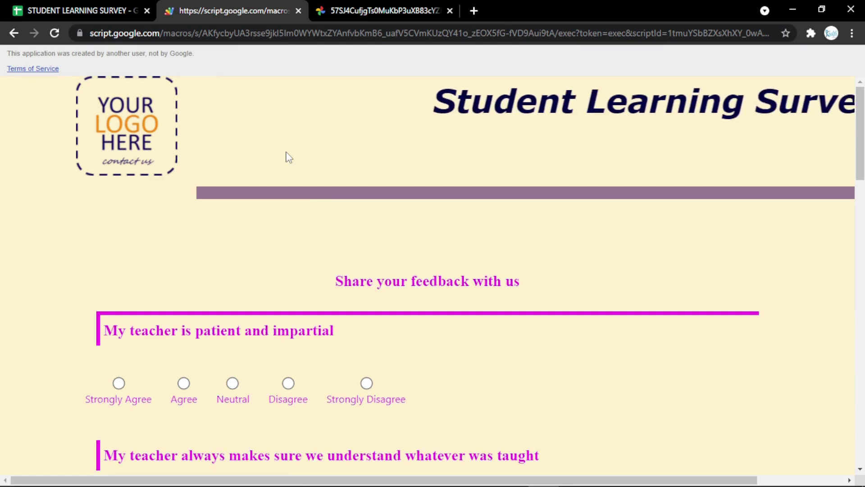
scroll(284, 253, down, 15)
scroll(283, 259, up, 15)
click(59, 11)
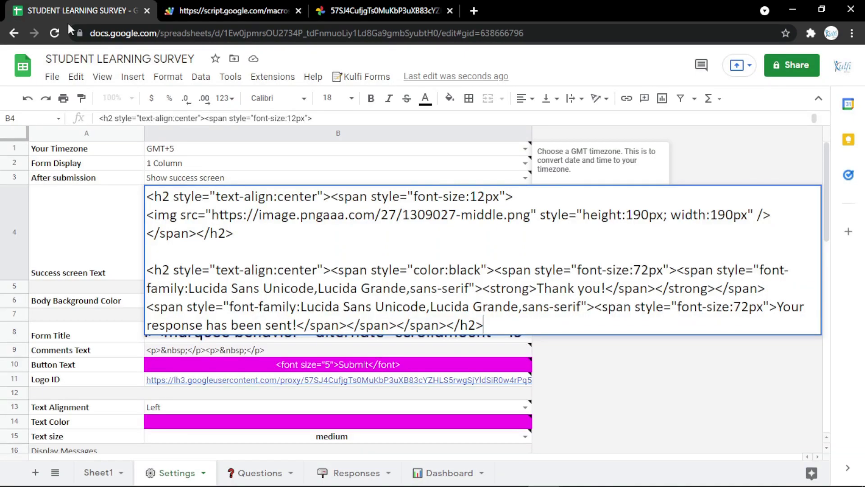
Close the success screen editor and start editing the Loading Message in B17
click(383, 409)
scroll(384, 409, down, 3)
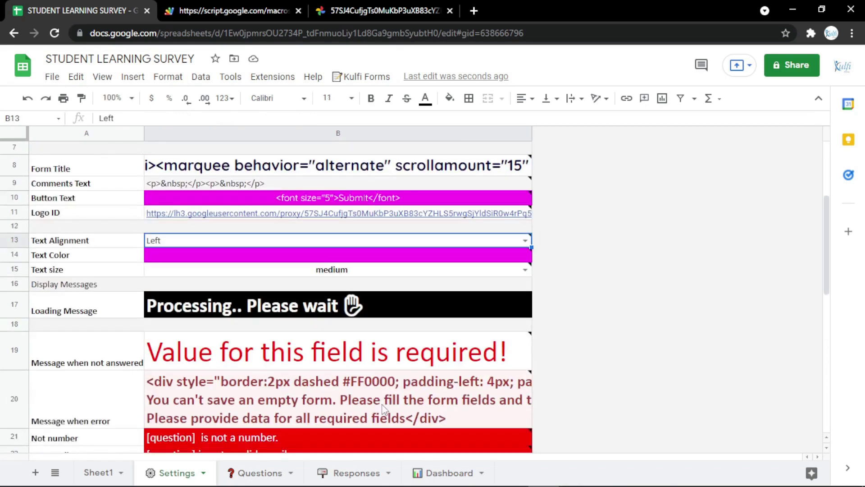
double_click(354, 315)
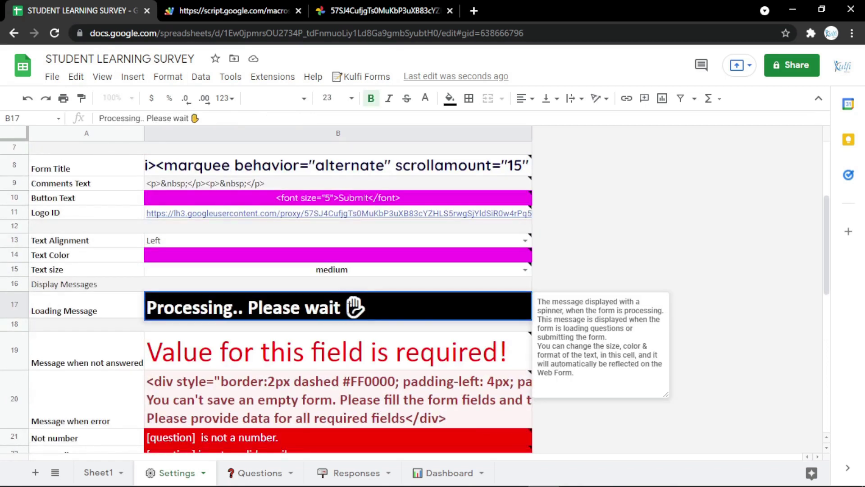
Append ' a minutes' so the loading message reads 'Processing.. Please wait a minutes', then reload the form
text(a minutes)
key(Return)
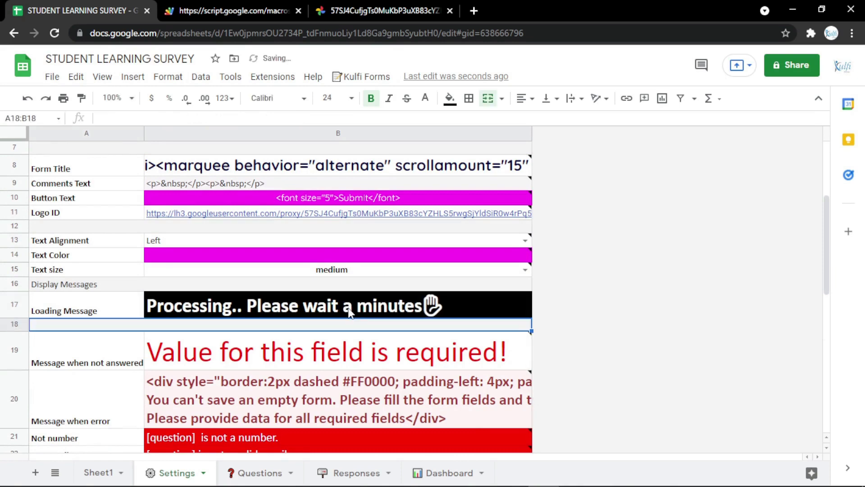
click(301, 5)
key(F5)
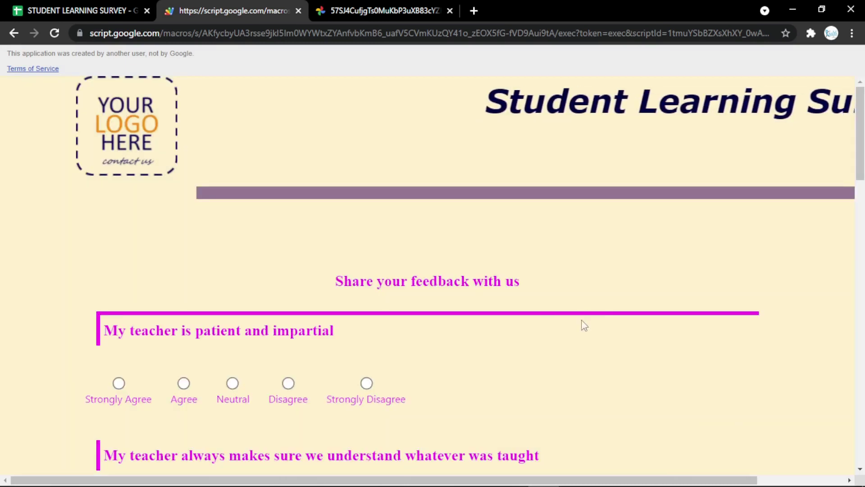
Inspect the Form Title HTML in B8 and open a new browser tab
click(94, 8)
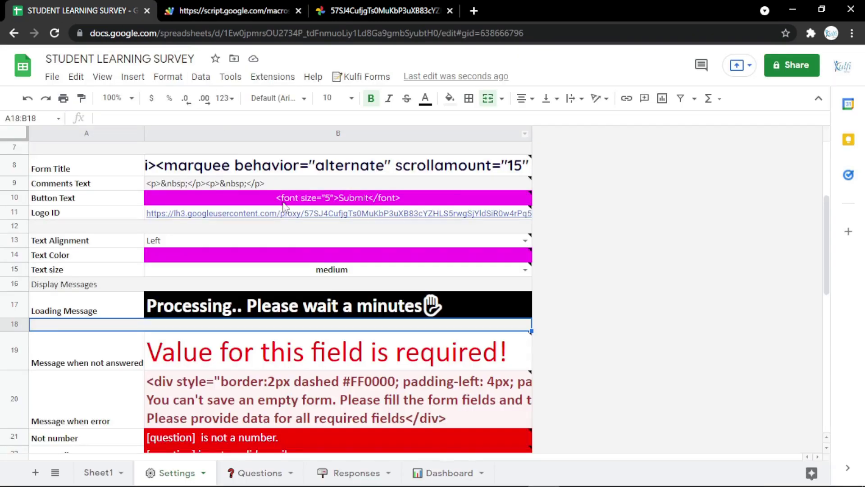
scroll(329, 295, up, 3)
double_click(341, 294)
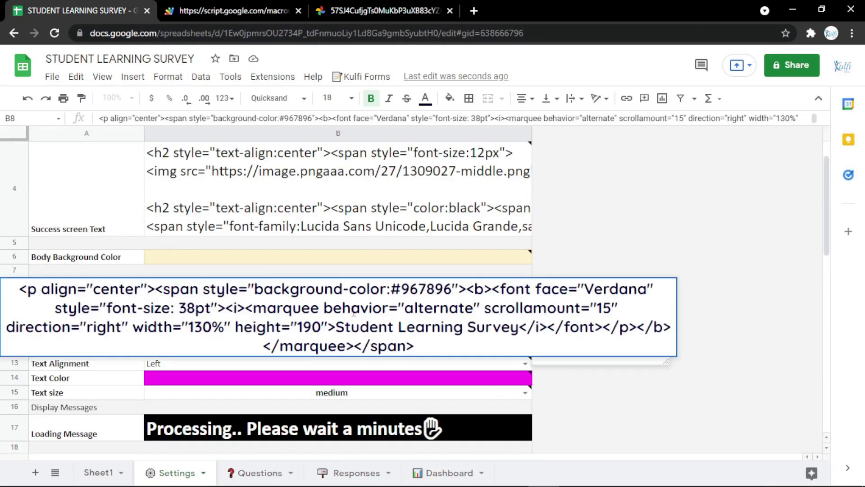
click(474, 11)
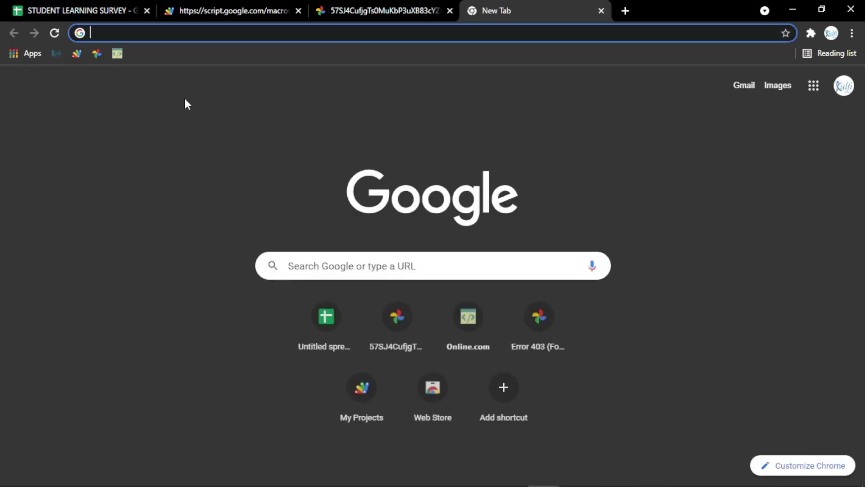
Type STUDENT LEARNING SURVEY in the HTML-Online Editor and colour it magenta
click(118, 54)
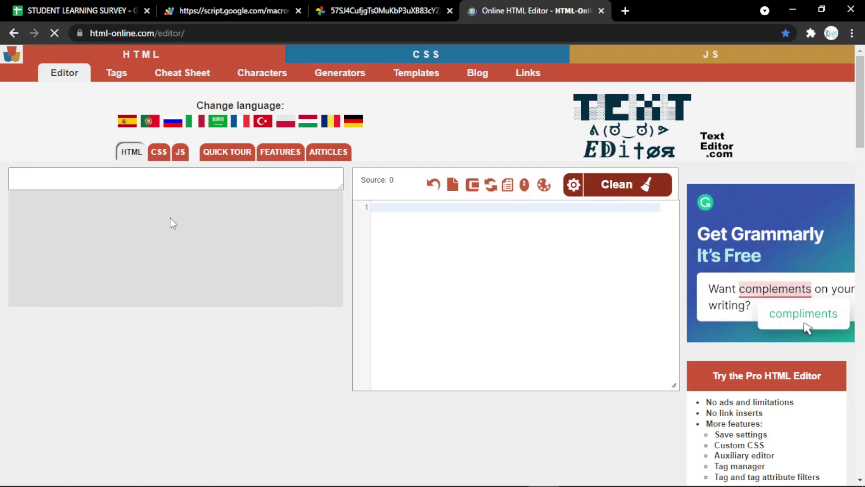
click(135, 275)
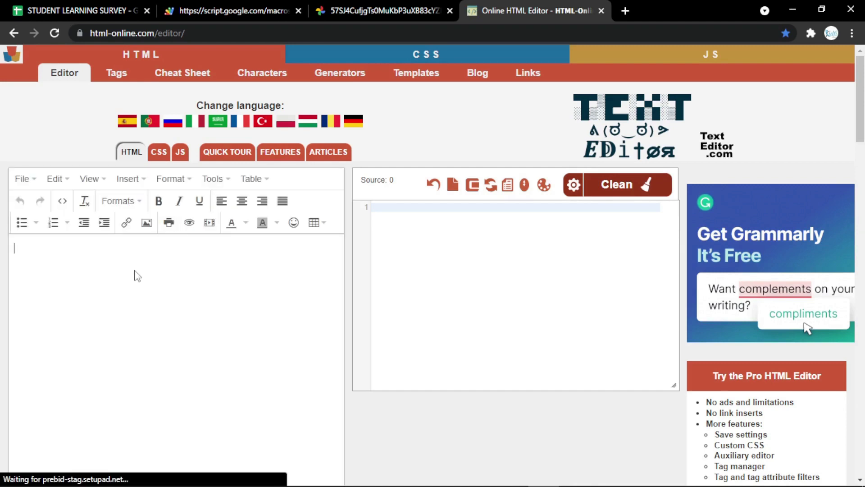
text(STUD)
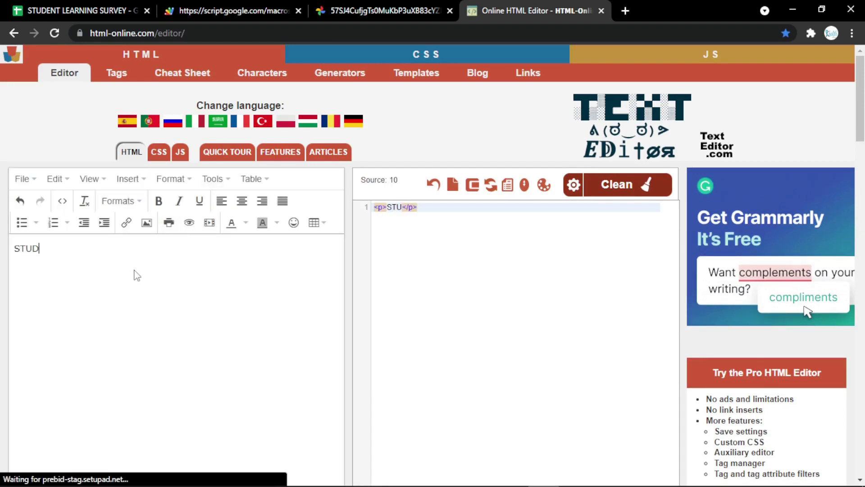
text(ENT LEAR)
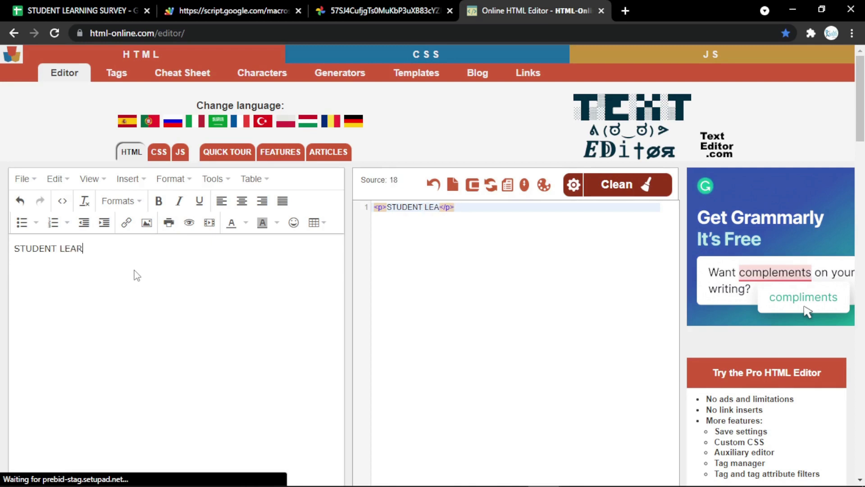
text(NING SURVEY)
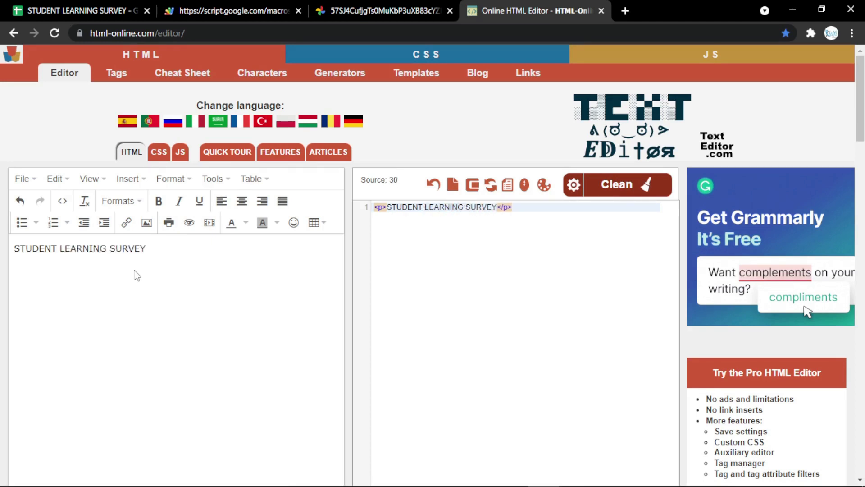
key(ctrl+a)
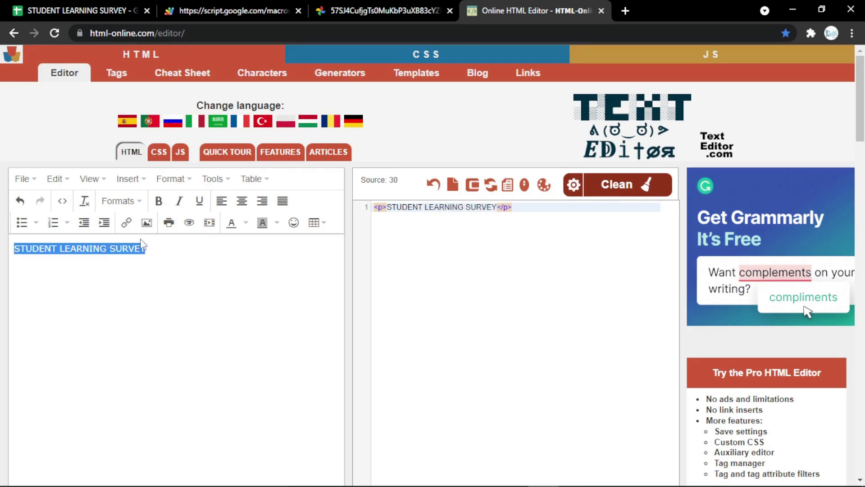
click(245, 222)
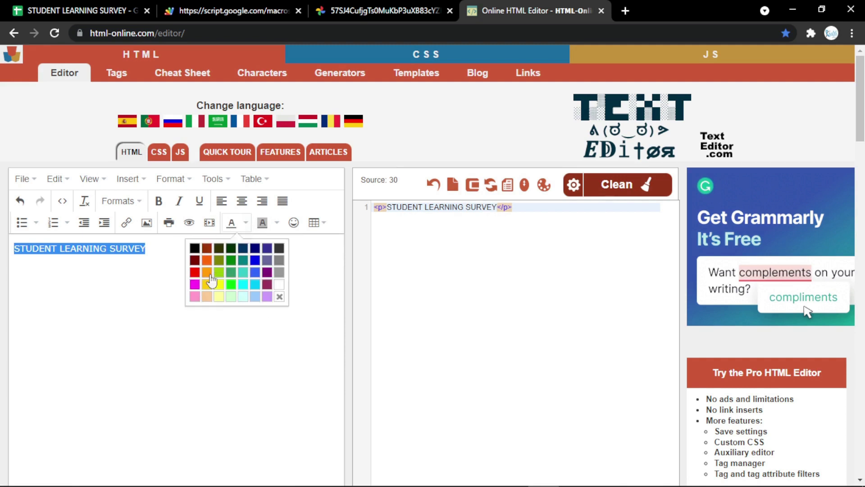
click(195, 284)
Make the title centred, bold, italic and formatted as Heading 1
click(242, 201)
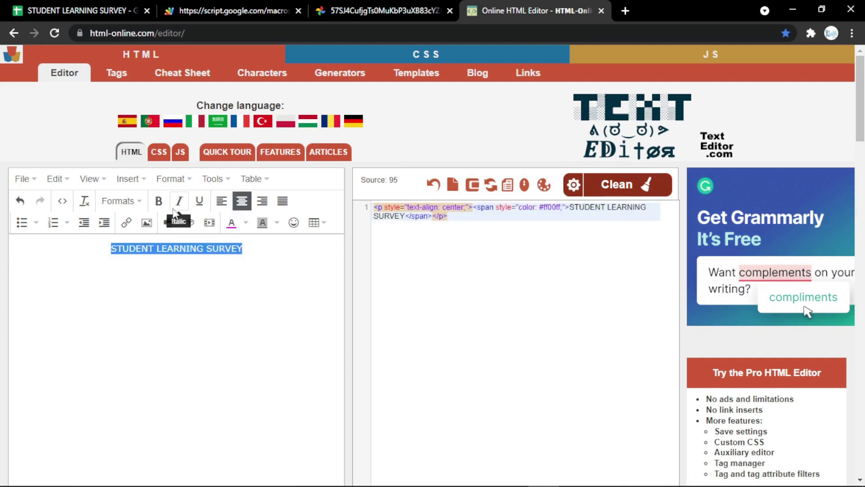
click(158, 201)
click(178, 201)
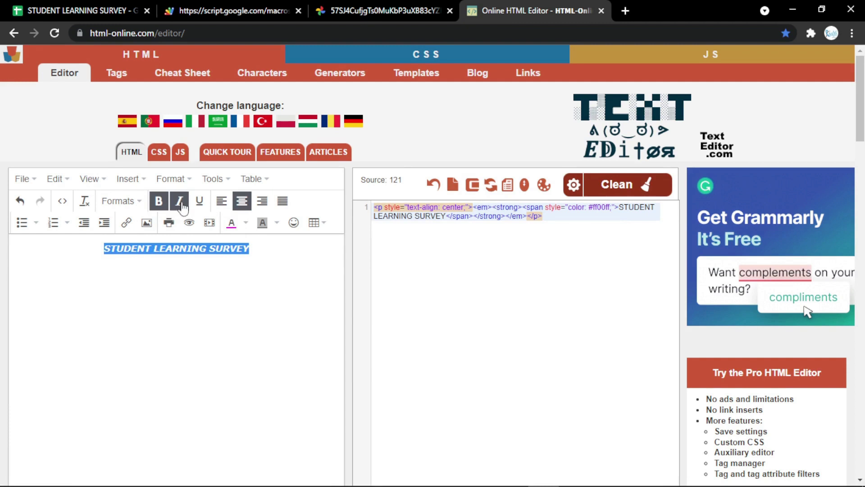
click(139, 207)
click(144, 226)
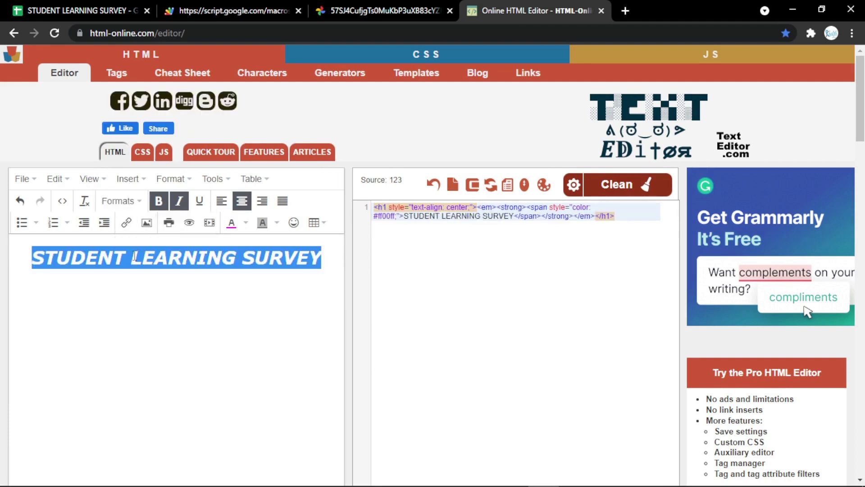
click(174, 264)
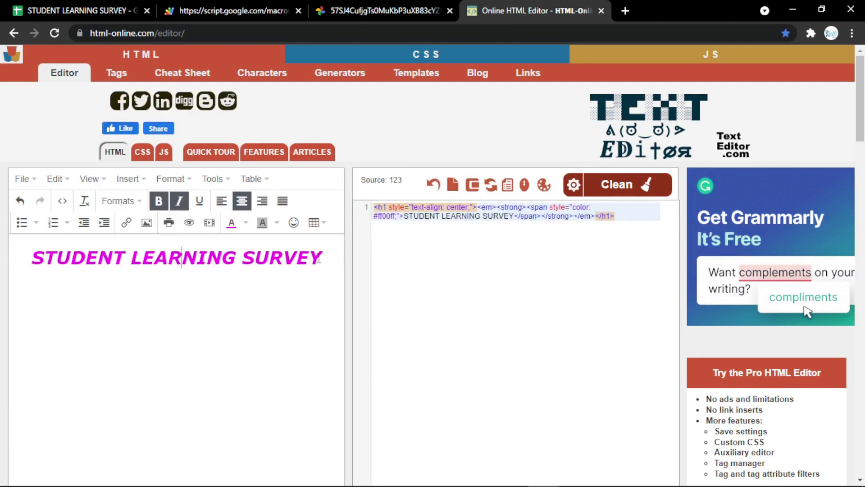
Copy the generated heading HTML and paste it into the Form Title cell B8
drag(616, 219, 382, 203)
key(ctrl+c)
click(76, 10)
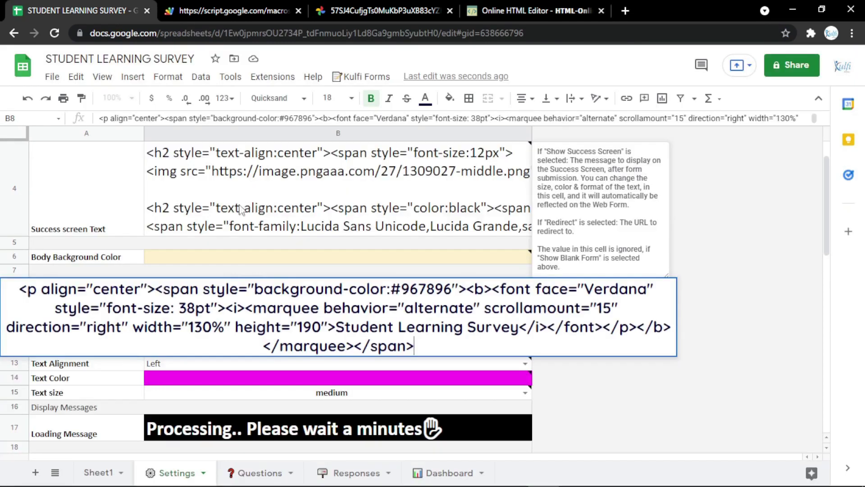
key(ctrl+a)
key(ctrl+v)
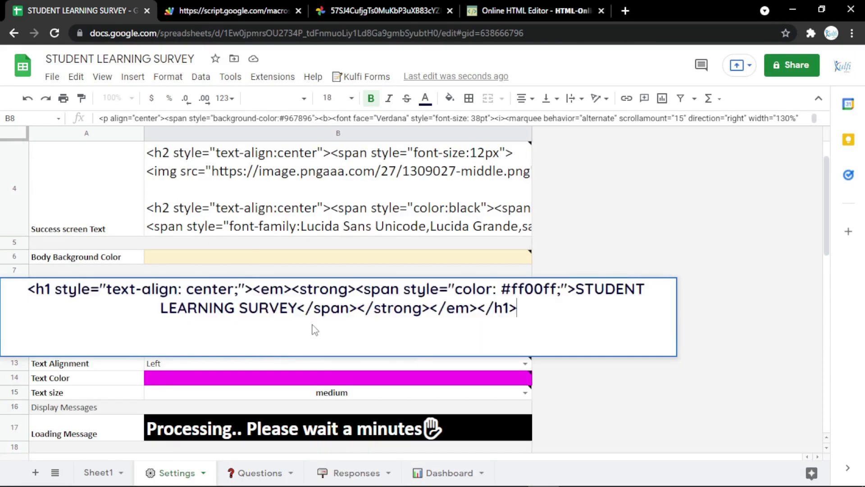
key(Return)
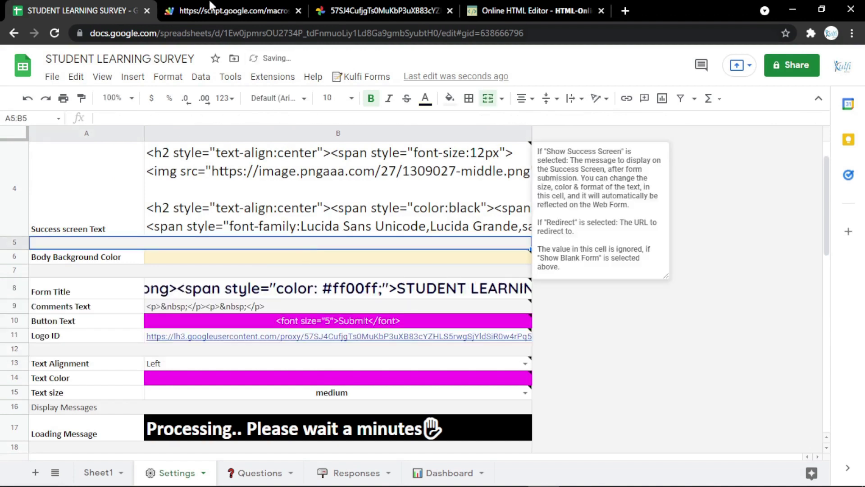
key(ctrl+Tab)
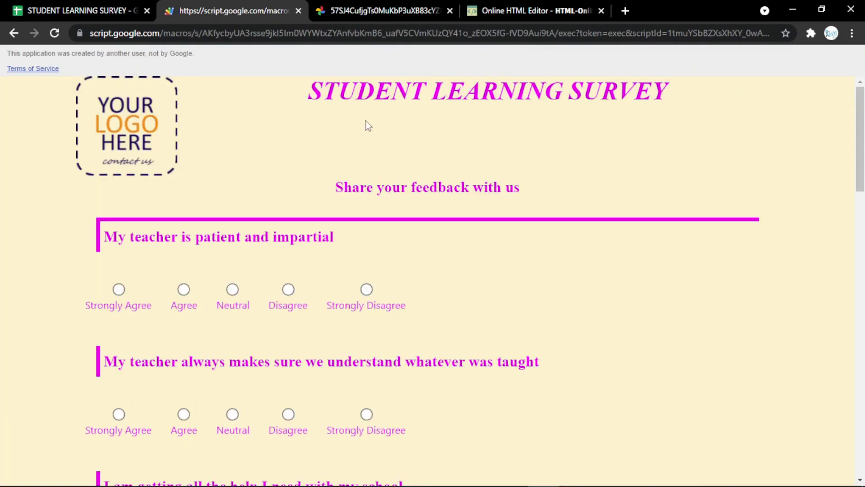
click(84, 5)
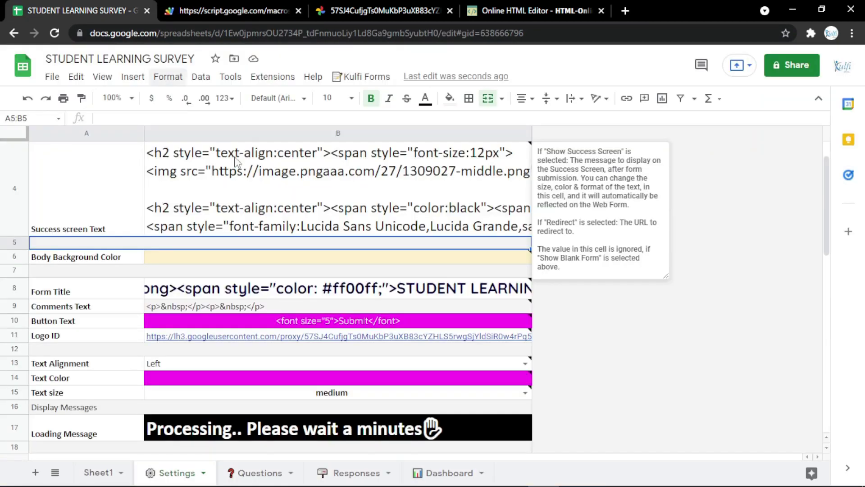
click(337, 471)
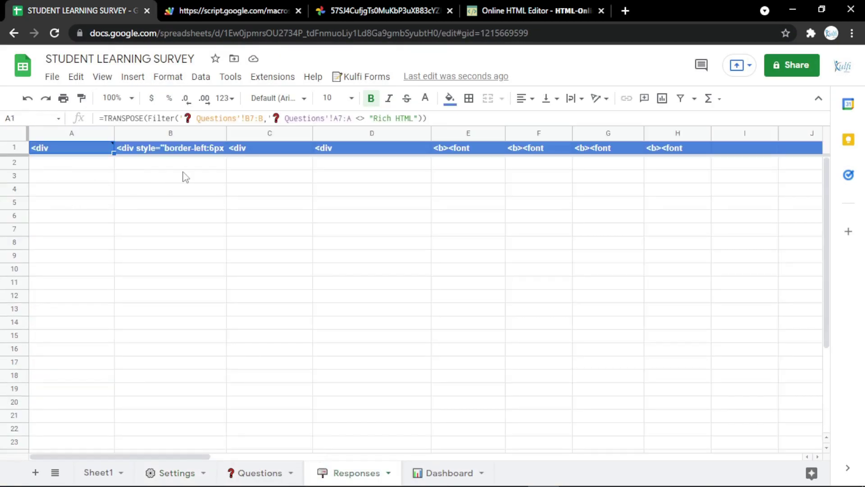
click(214, 8)
click(183, 290)
Answer Agree to the understanding, school help, improving grades and constructive feedback questions
click(184, 414)
scroll(184, 412, down, 3)
click(183, 412)
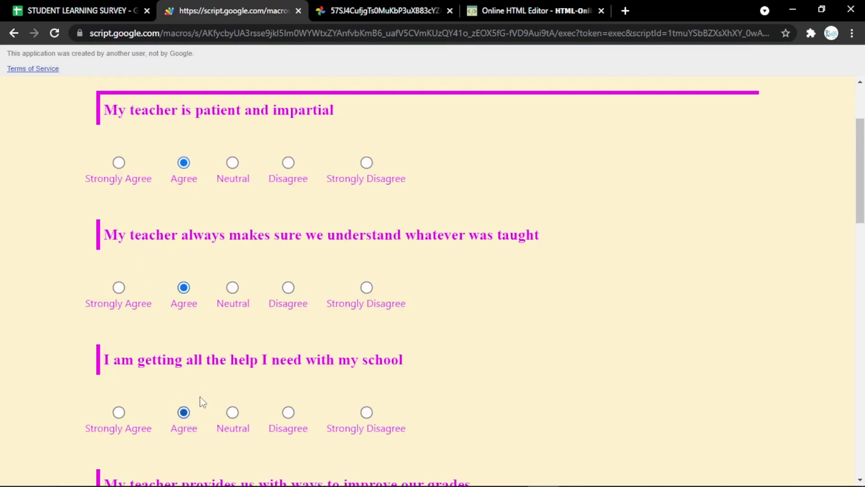
scroll(198, 406, down, 8)
click(183, 282)
click(183, 157)
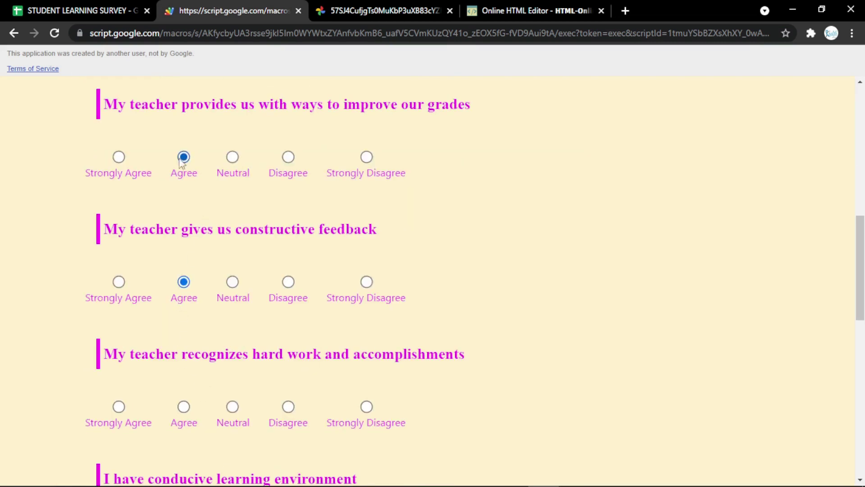
scroll(201, 188, up, 3)
scroll(203, 219, down, 6)
Answer Neutral to the hard work and learning environment questions, then submit the survey
click(232, 280)
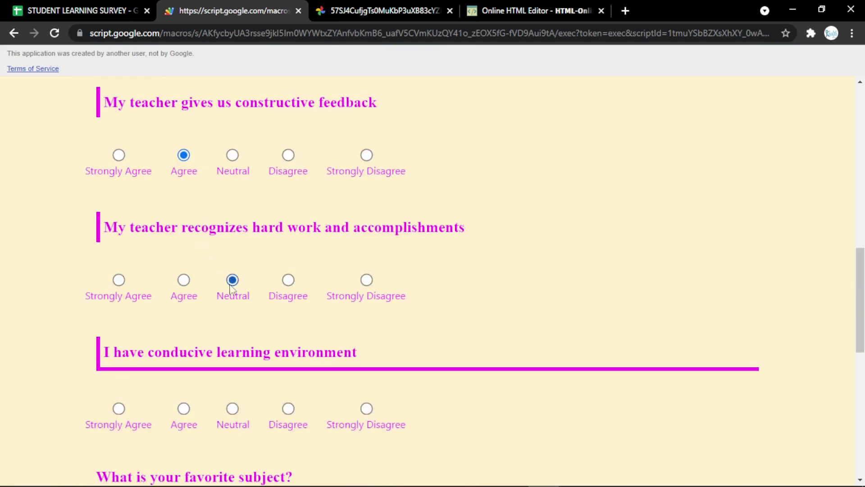
scroll(239, 316, down, 3)
click(236, 294)
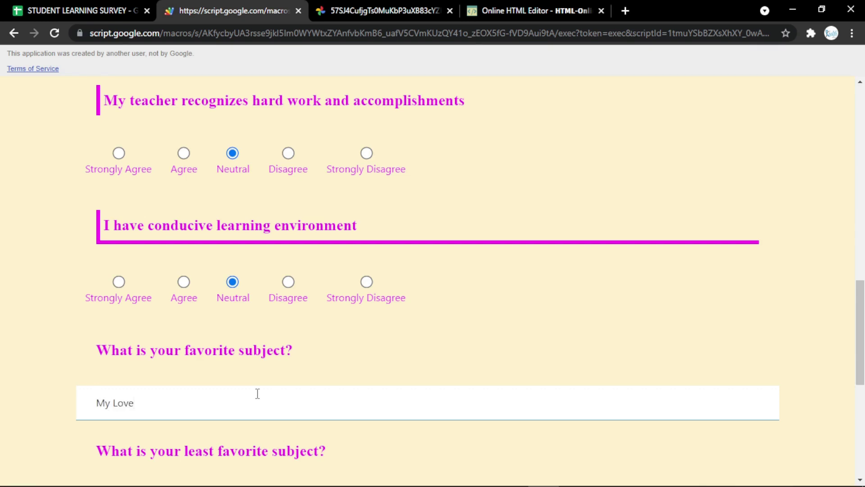
scroll(257, 394, down, 4)
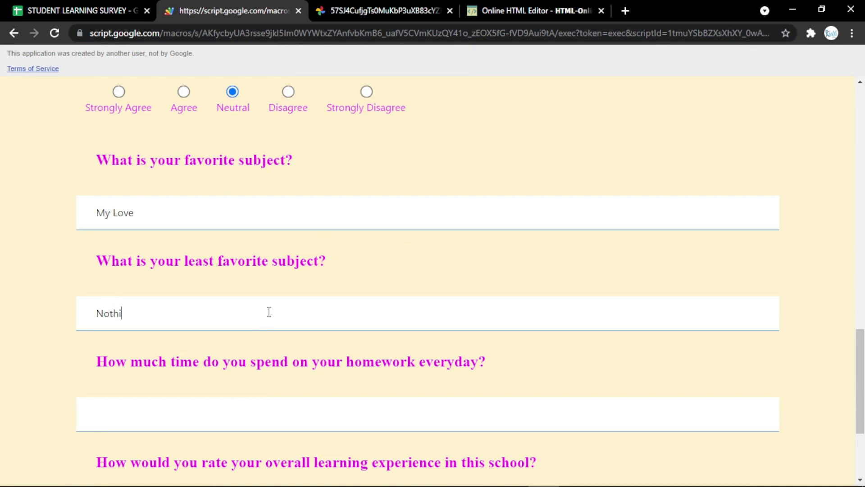
scroll(279, 313, down, 1)
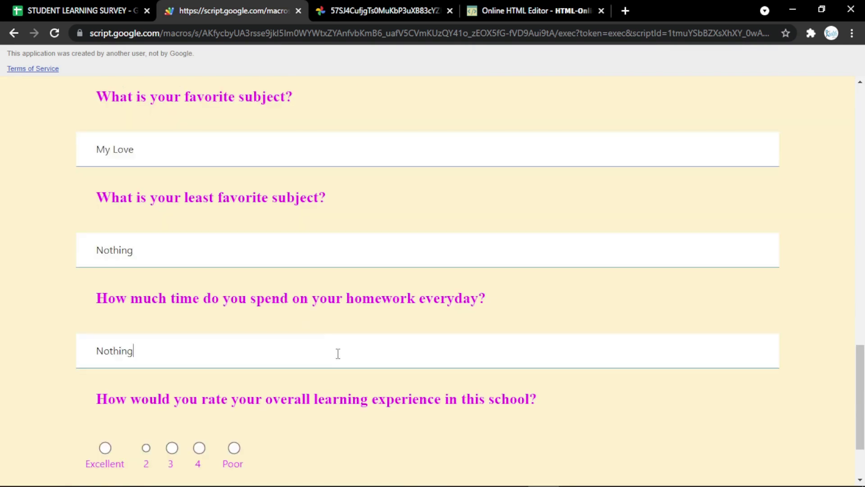
scroll(338, 353, down, 2)
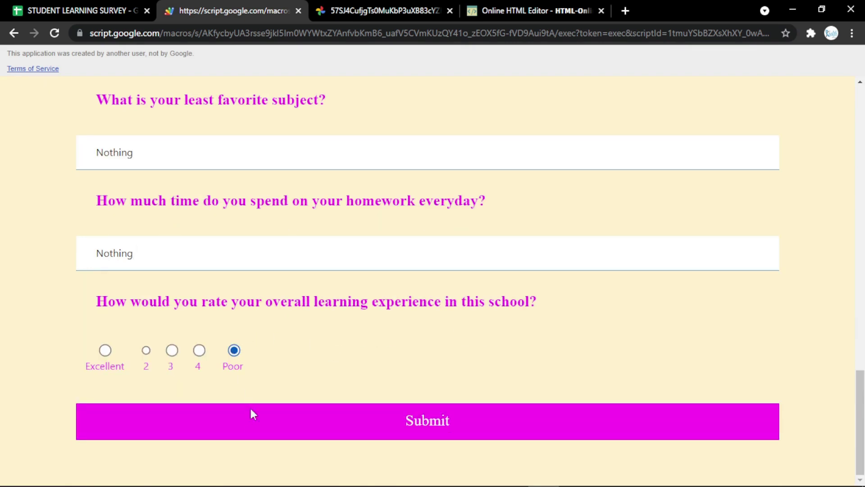
click(263, 423)
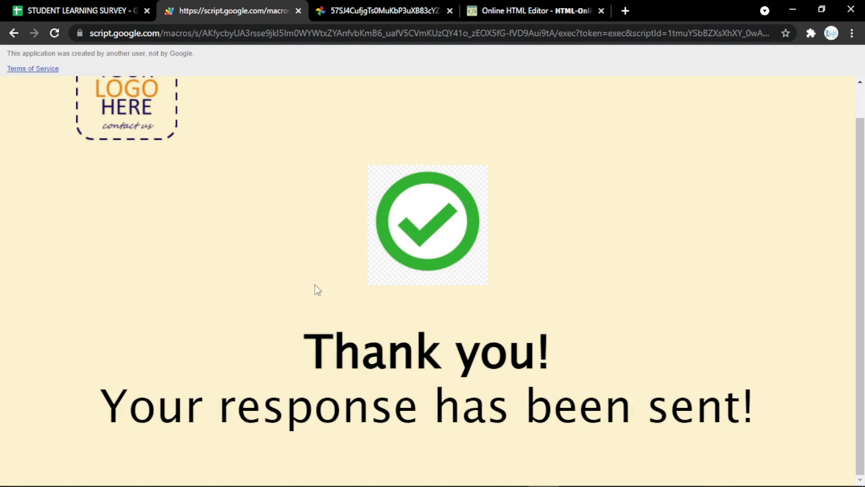
click(49, 10)
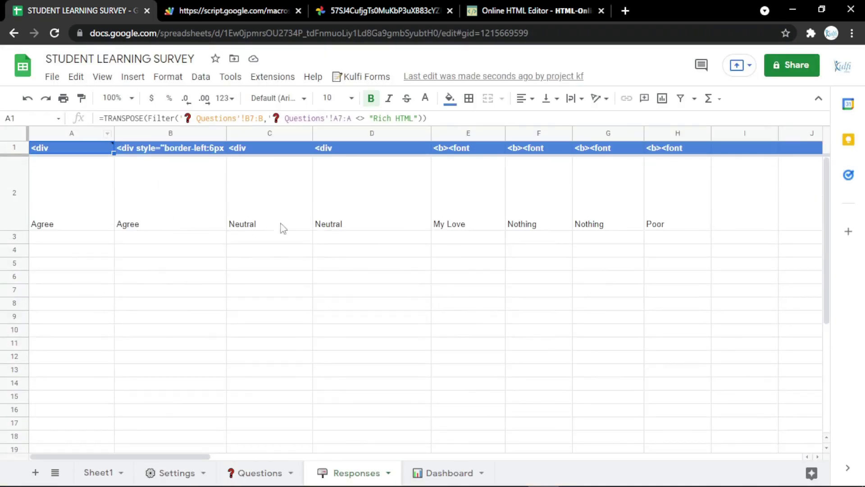
click(233, 6)
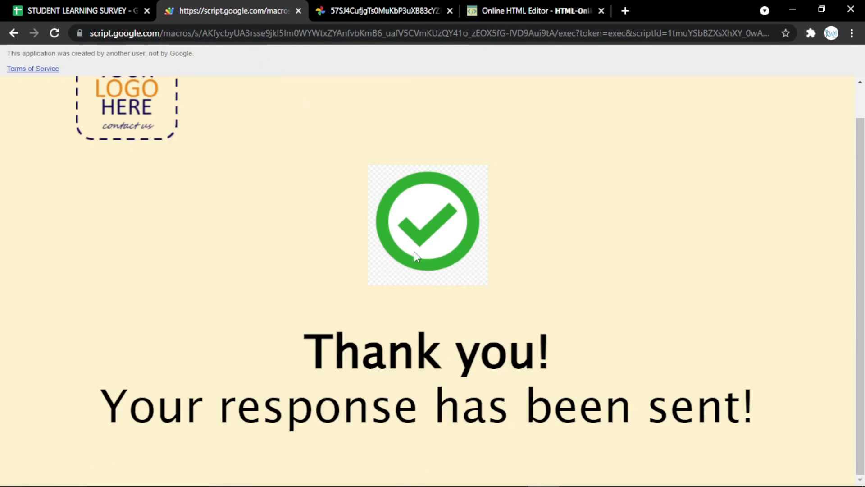